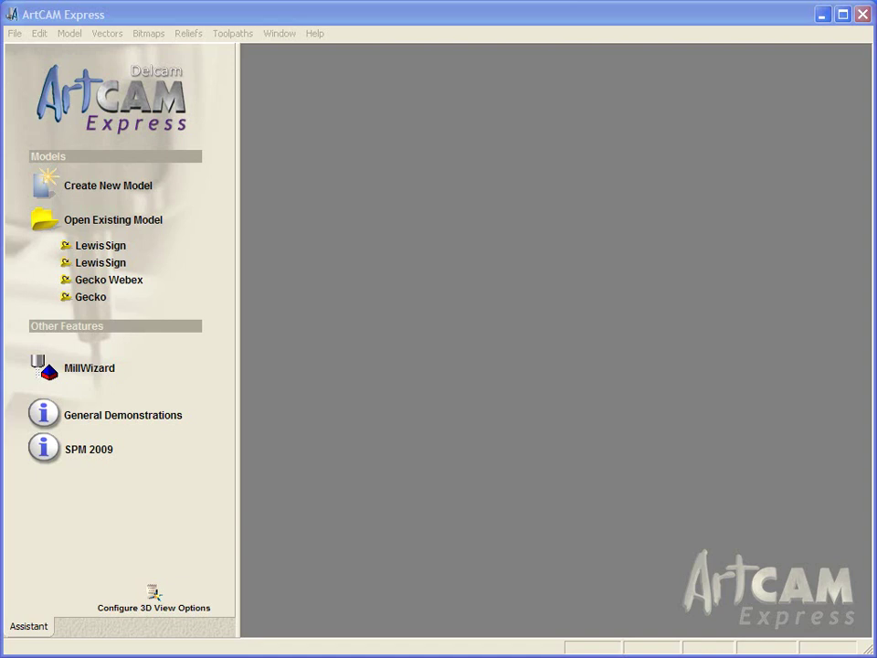
Create a new model 100 mm wide, 100 mm high and 6.0 mm thick
{"action": "left_click", "coordinate": [107, 186]}
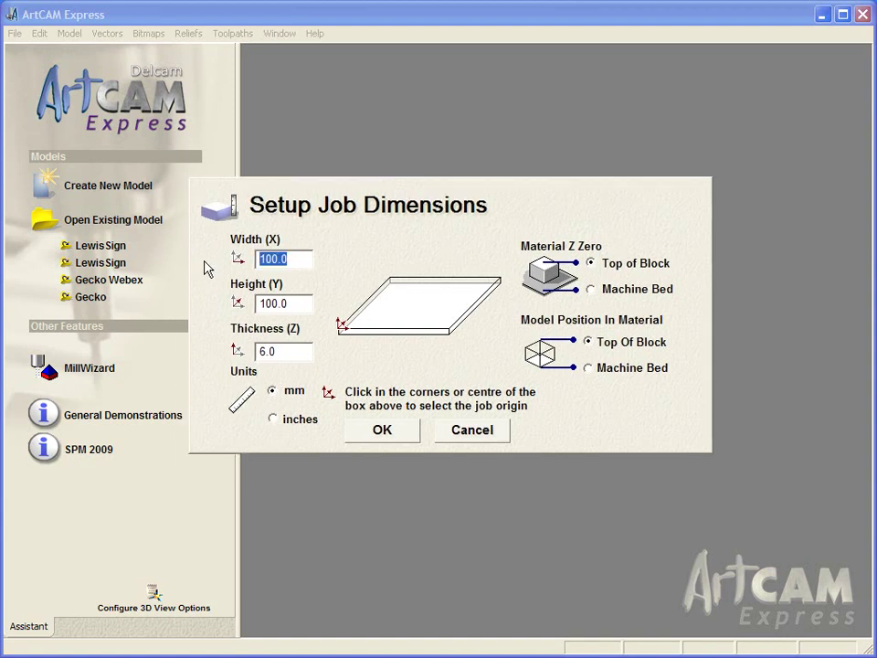
{"action": "key", "text": "Tab"}
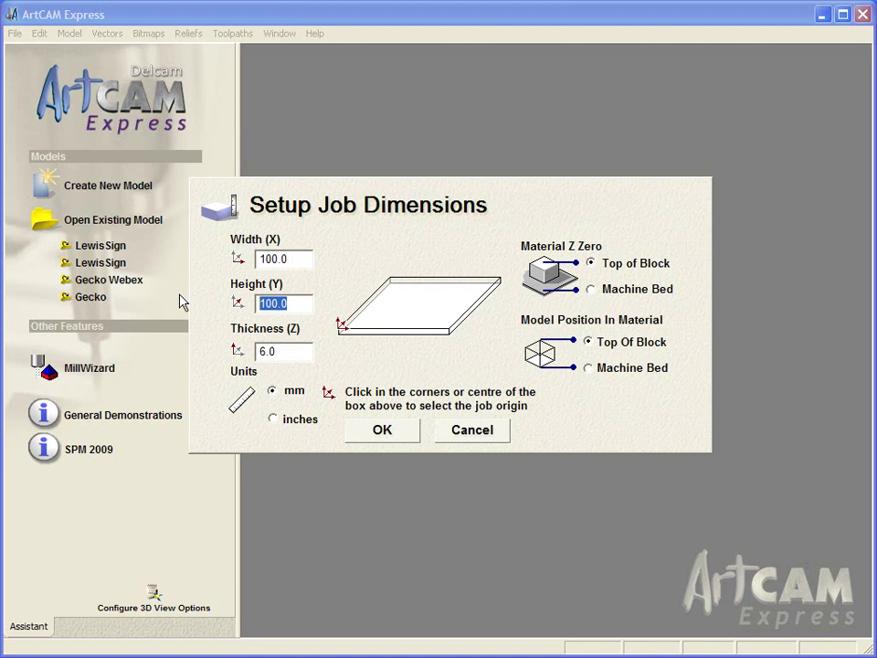
{"action": "left_click_drag", "start_coordinate": [265, 352], "coordinate": [240, 359]}
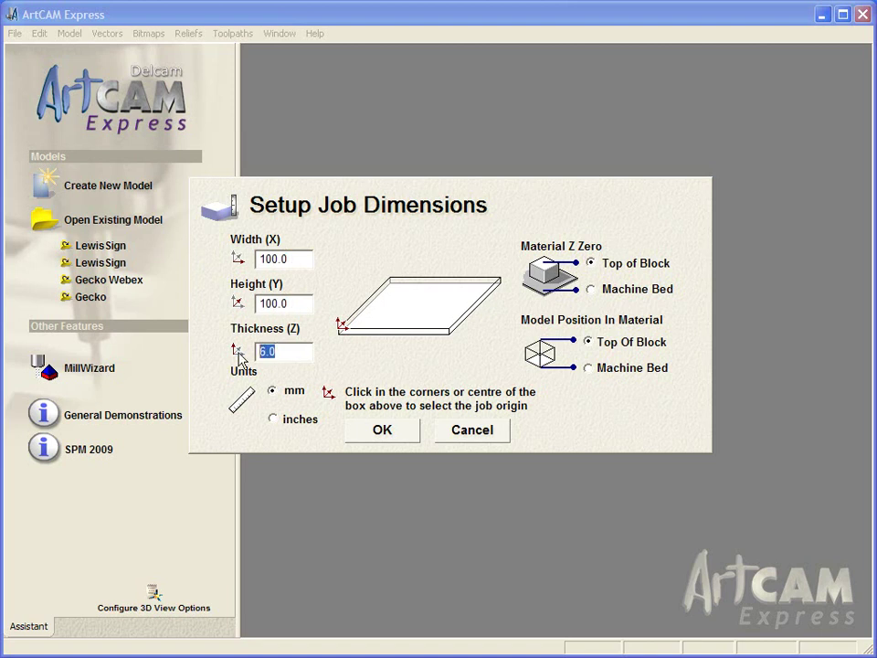
{"action": "left_click", "coordinate": [382, 429]}
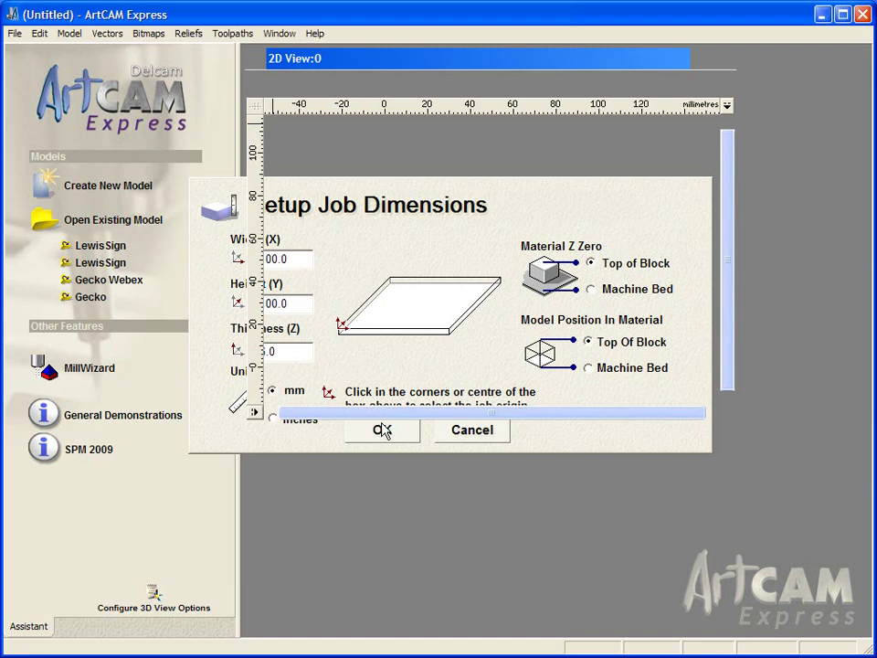
Maximise the 2D View:0 window so the blank 100 mm artwork fills the workspace
{"action": "double_click", "coordinate": [316, 63]}
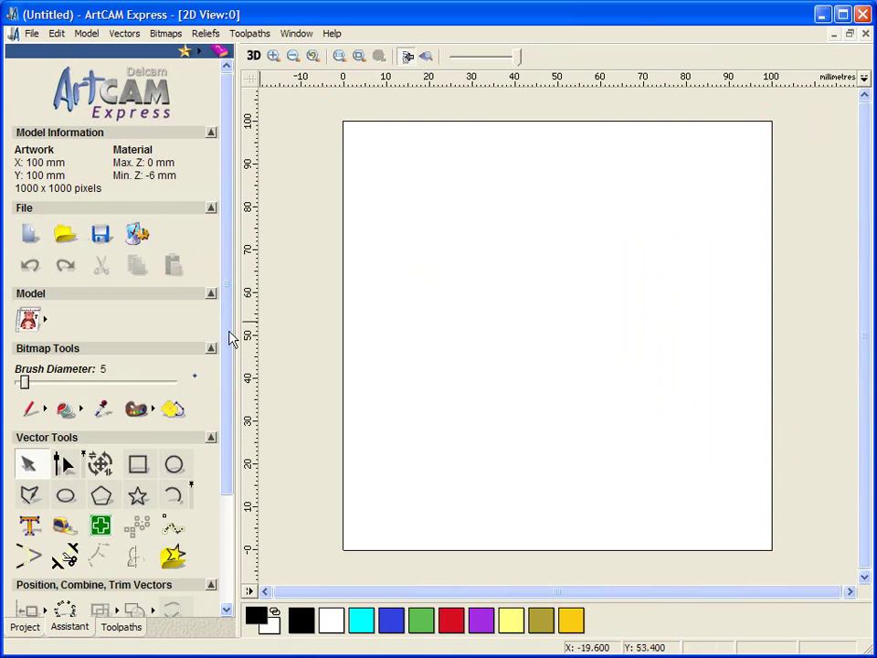
{"action": "left_click_drag", "start_coordinate": [229, 339], "coordinate": [235, 435]}
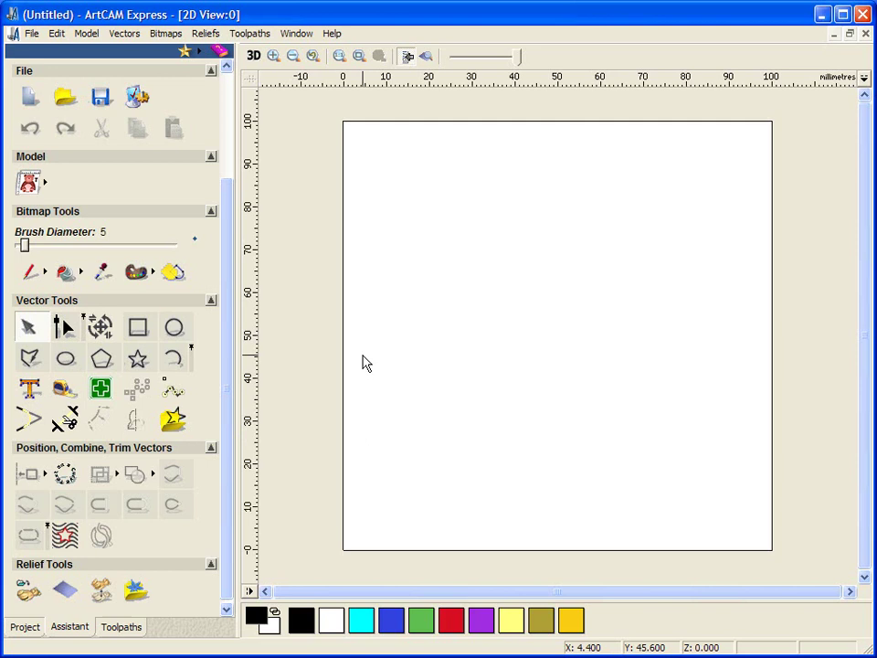
Open the Relief Clipart Library, browse Architectural and Masks, and settle on the Scans library
{"action": "left_click", "coordinate": [137, 590]}
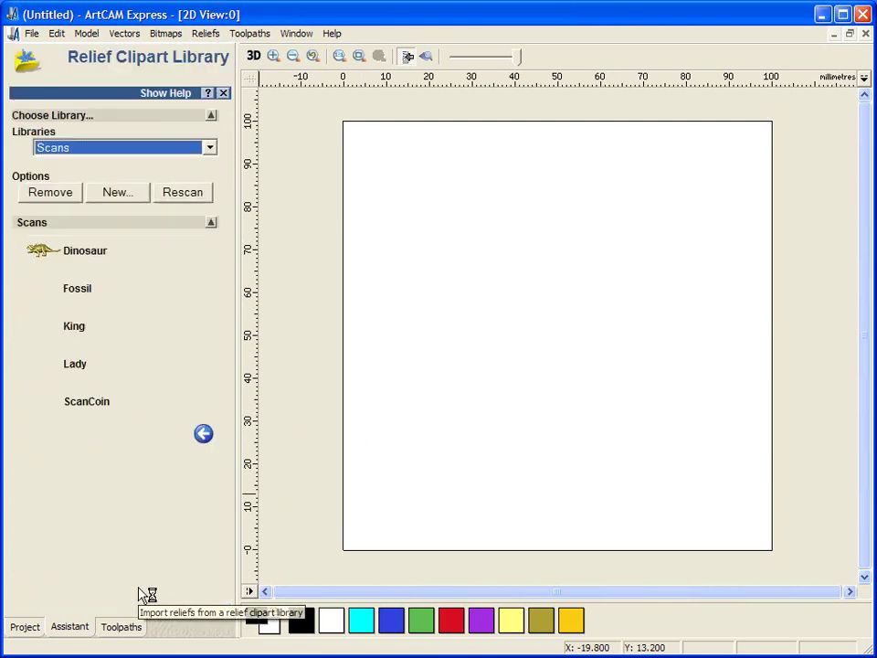
{"action": "left_click", "coordinate": [159, 149]}
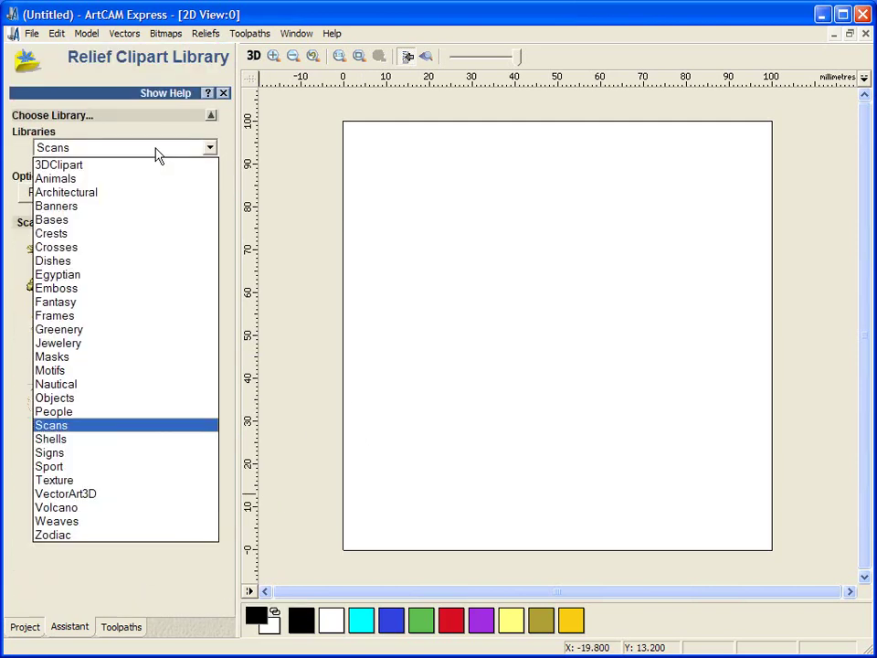
{"action": "left_click", "coordinate": [153, 192]}
{"action": "scroll", "coordinate": [230, 287], "scroll_direction": "down", "scroll_amount": 1}
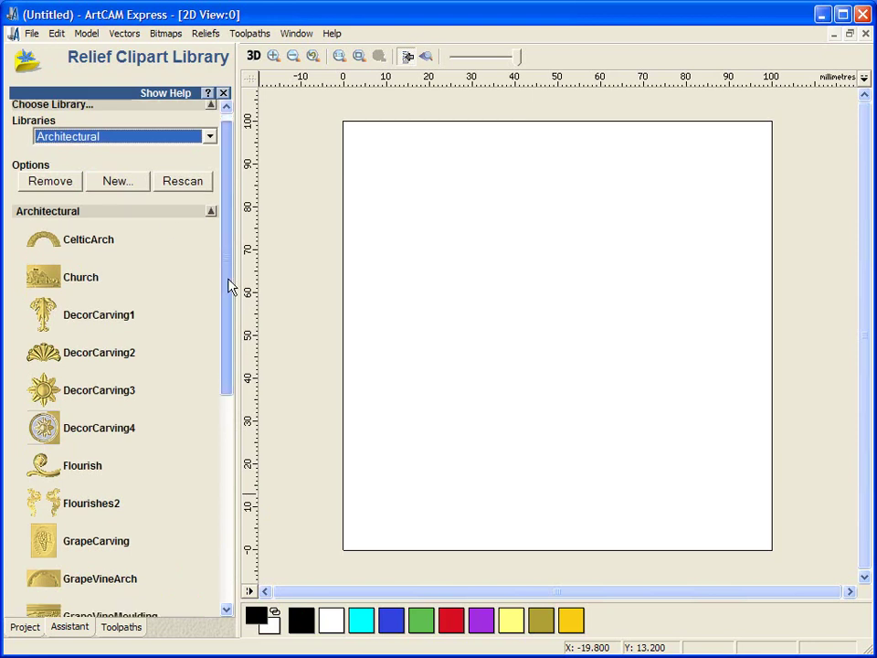
{"action": "scroll", "coordinate": [211, 347], "scroll_direction": "down", "scroll_amount": 3}
{"action": "scroll", "coordinate": [156, 137], "scroll_direction": "up", "scroll_amount": 3}
{"action": "left_click", "coordinate": [155, 147]}
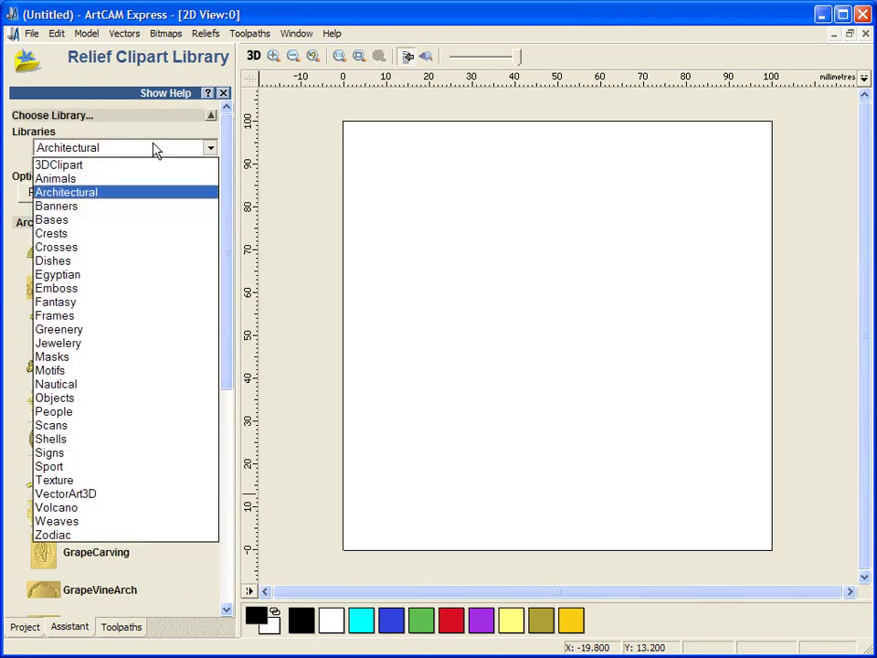
{"action": "left_click", "coordinate": [118, 364]}
{"action": "scroll", "coordinate": [233, 293], "scroll_direction": "down", "scroll_amount": 1}
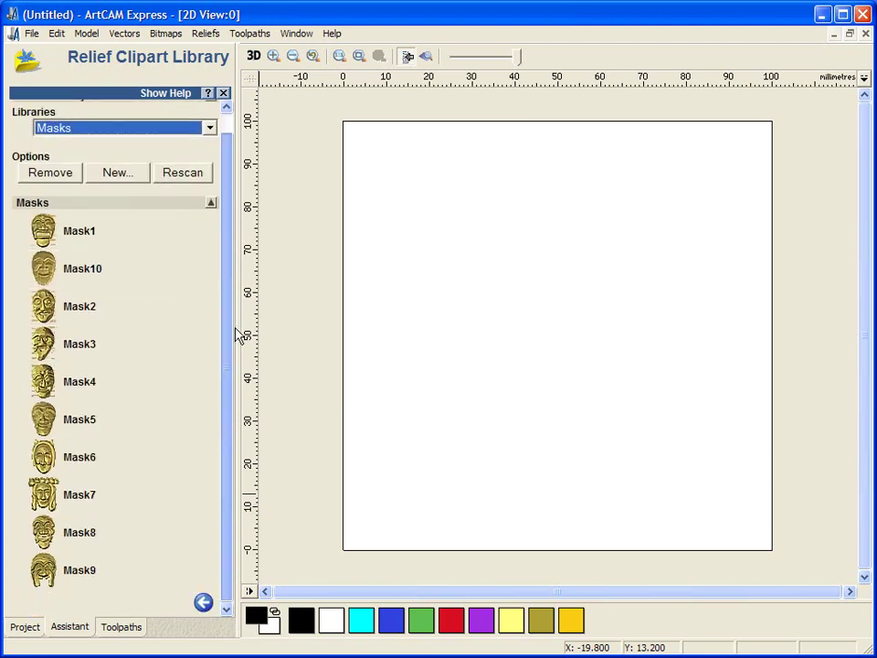
{"action": "scroll", "coordinate": [230, 156], "scroll_direction": "up", "scroll_amount": 1}
{"action": "left_click", "coordinate": [196, 151]}
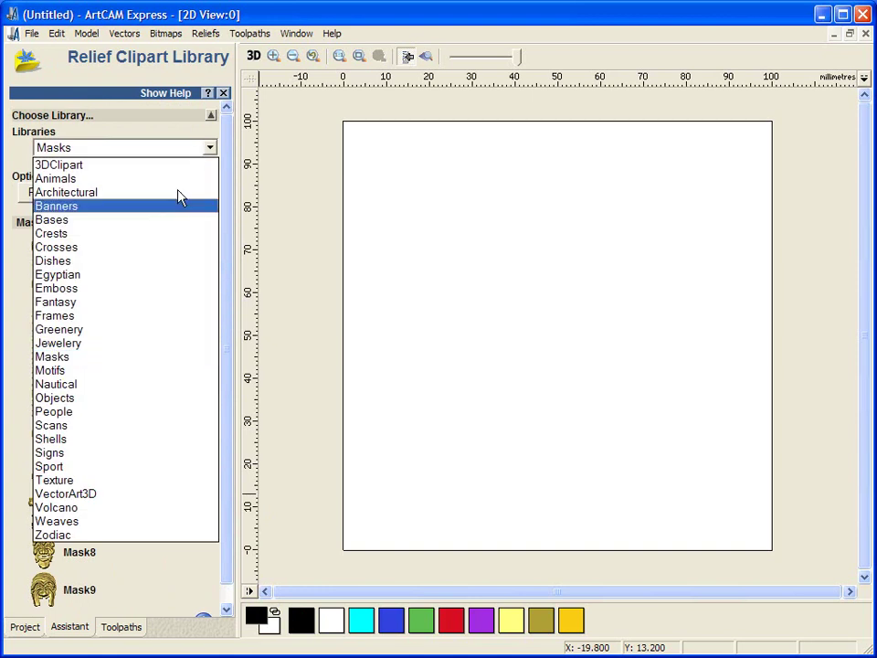
{"action": "left_click", "coordinate": [120, 426]}
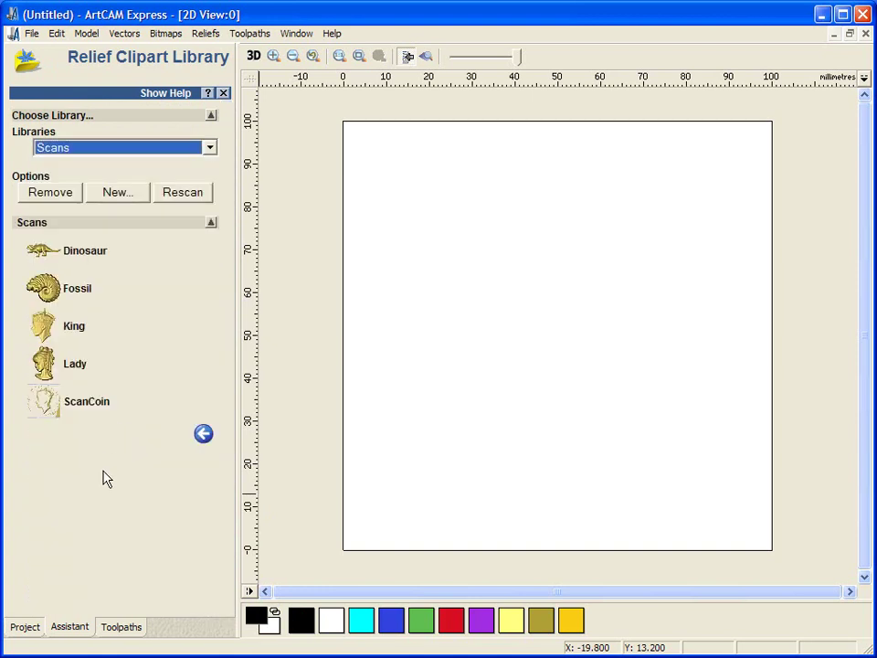
Load the Lady scan relief and inspect it on the block in 3D
{"action": "left_click", "coordinate": [64, 374]}
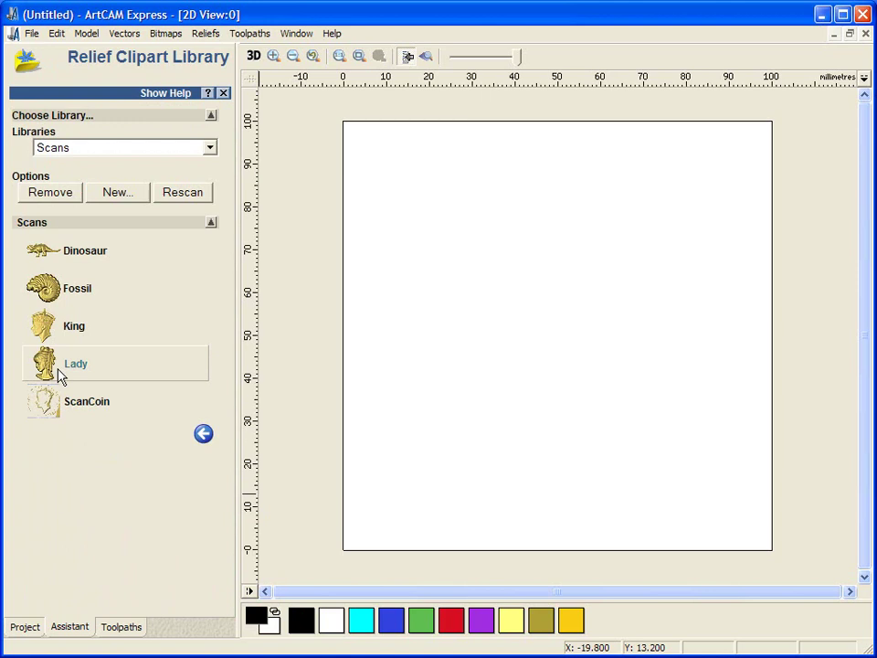
{"action": "double_click", "coordinate": [84, 364]}
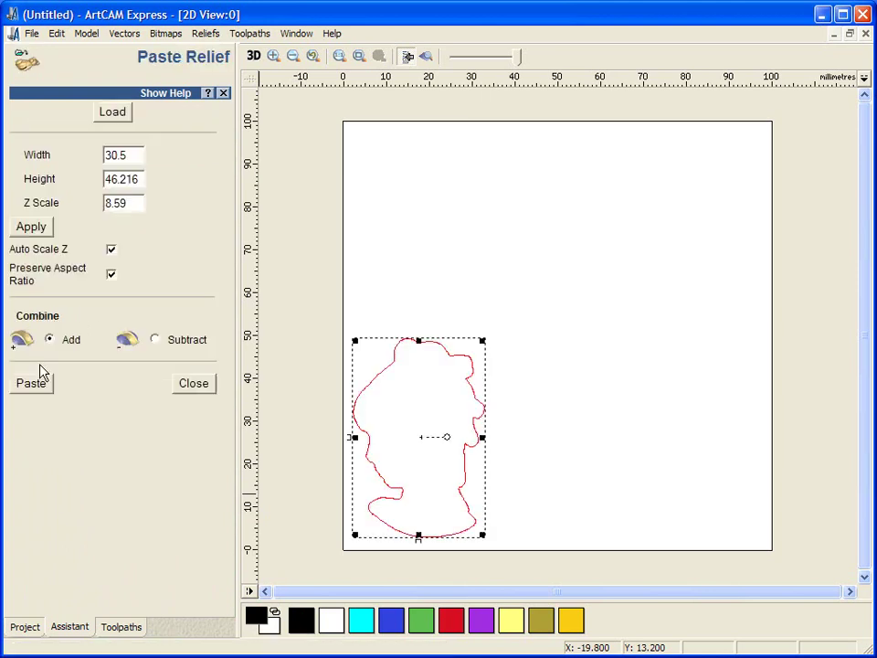
{"action": "left_click", "coordinate": [255, 55]}
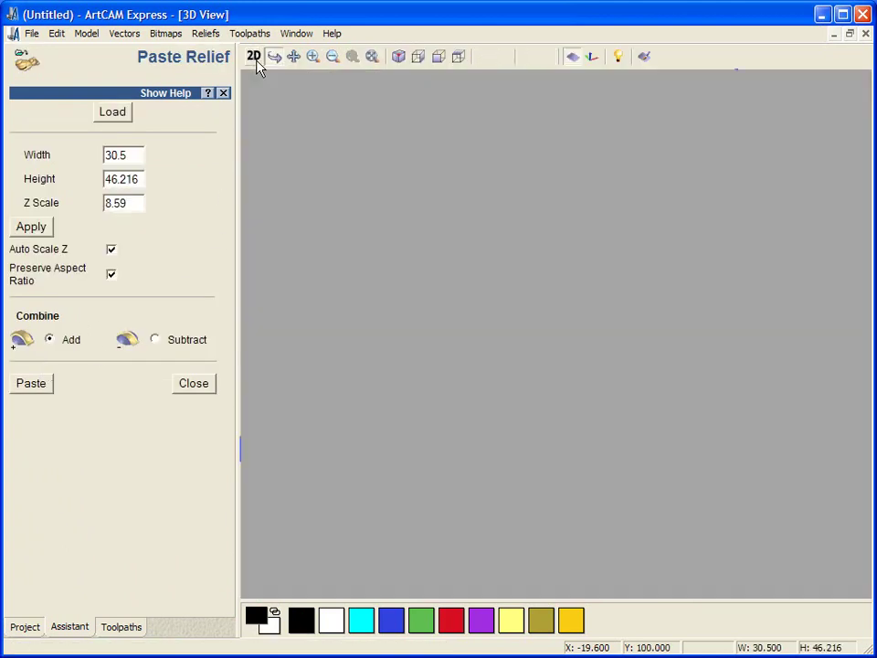
{"action": "scroll", "coordinate": [577, 453], "scroll_direction": "up", "scroll_amount": 4}
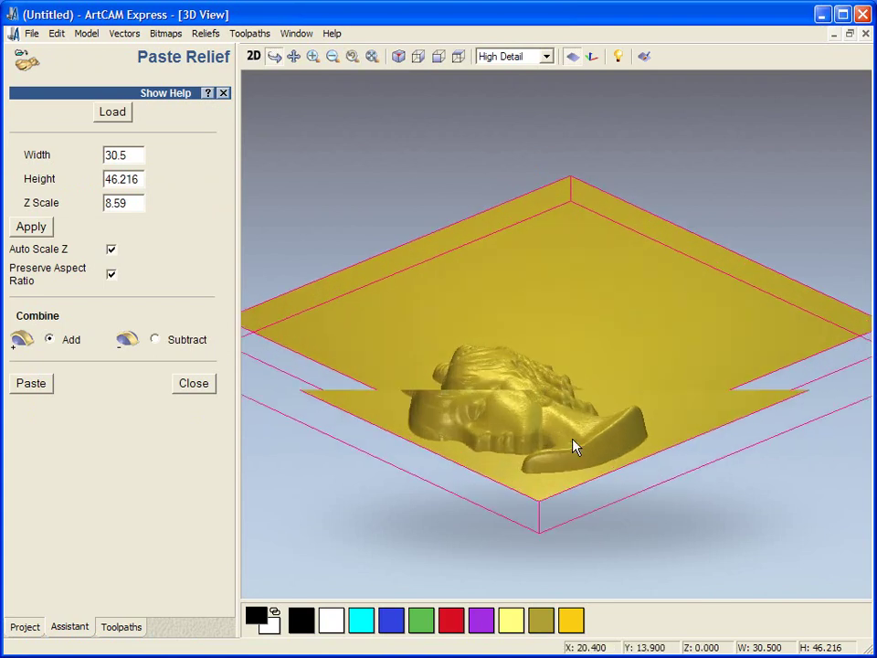
{"action": "left_click_drag", "start_coordinate": [576, 446], "coordinate": [604, 502]}
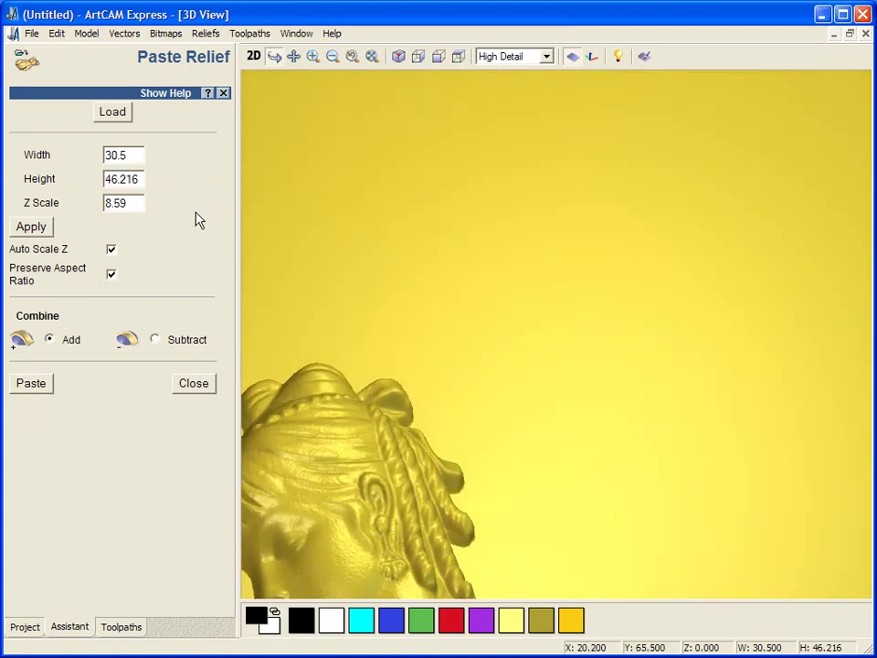
{"action": "scroll", "coordinate": [436, 388], "scroll_direction": "down", "scroll_amount": 3}
{"action": "left_click_drag", "start_coordinate": [436, 388], "coordinate": [546, 286]}
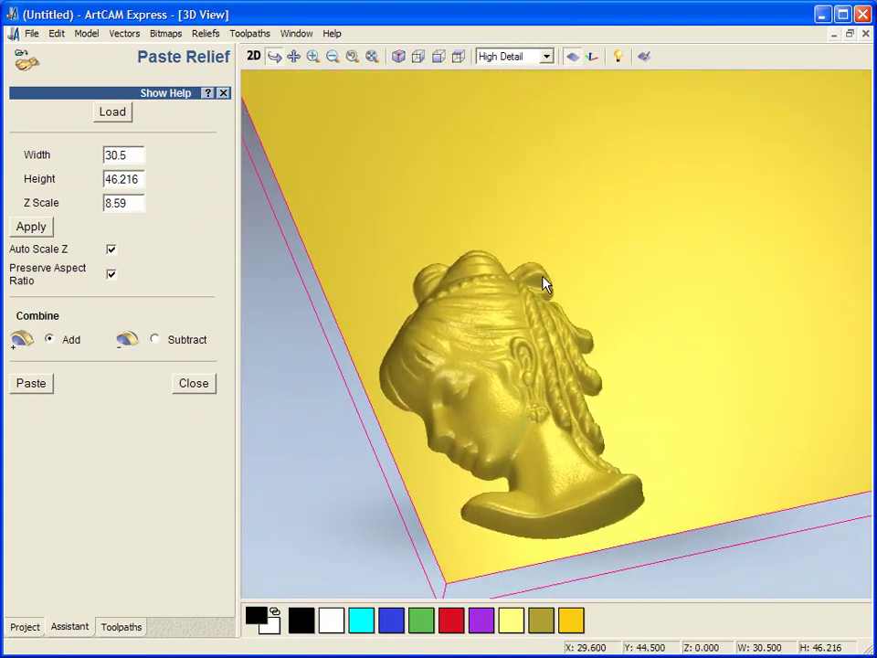
Apply a Z scale of 2 to the centred Lady relief and paste it
{"action": "double_click", "coordinate": [132, 202]}
{"action": "type", "text": "2"}
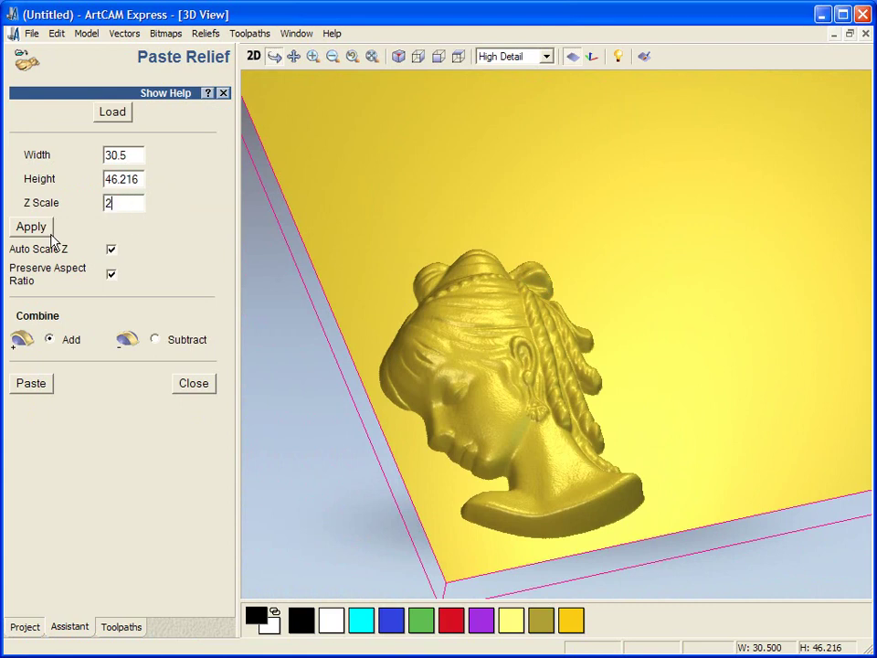
{"action": "left_click", "coordinate": [31, 227]}
{"action": "left_click_drag", "start_coordinate": [490, 389], "coordinate": [459, 391]}
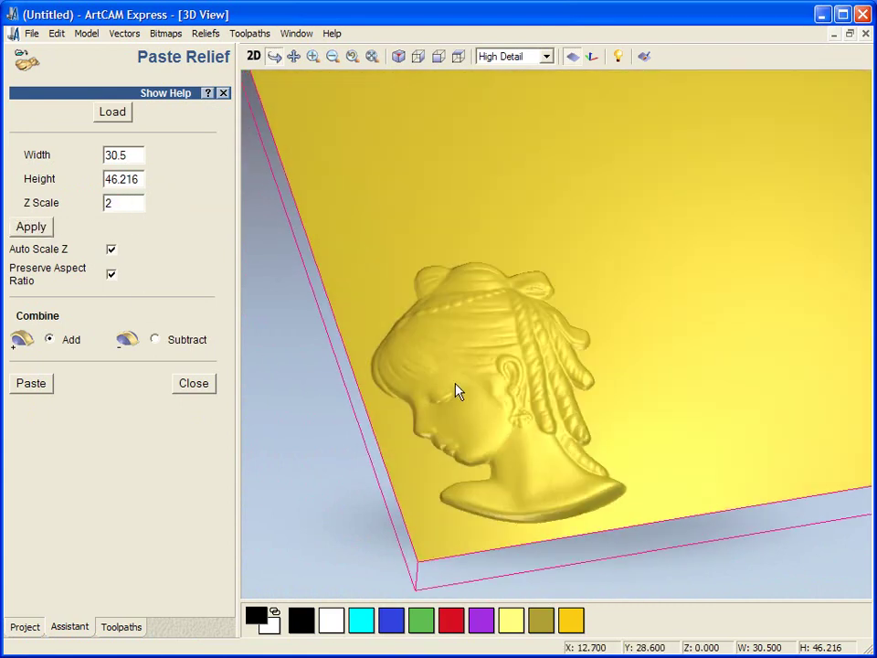
{"action": "left_click", "coordinate": [254, 56]}
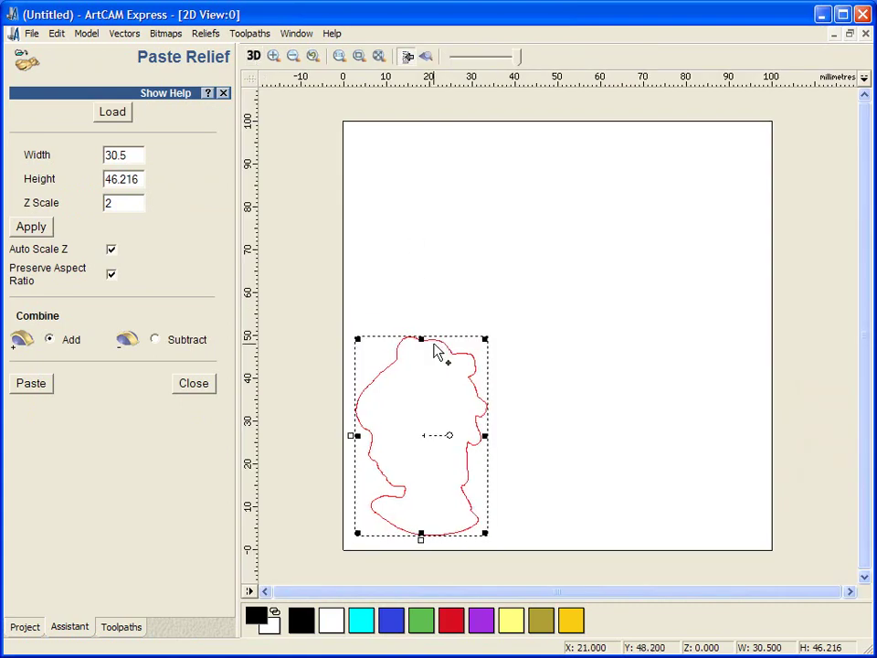
{"action": "left_click", "coordinate": [254, 56]}
{"action": "left_click_drag", "start_coordinate": [423, 343], "coordinate": [553, 329]}
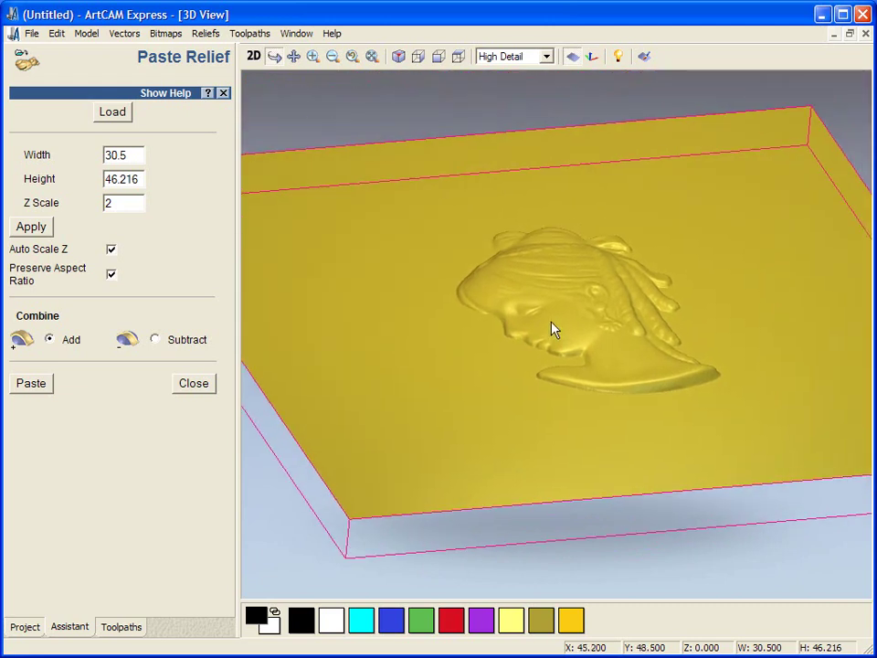
{"action": "left_click", "coordinate": [47, 384]}
Close the pasting panel and tilt the plaque to a top-down view of the lady's head
{"action": "left_click", "coordinate": [192, 384]}
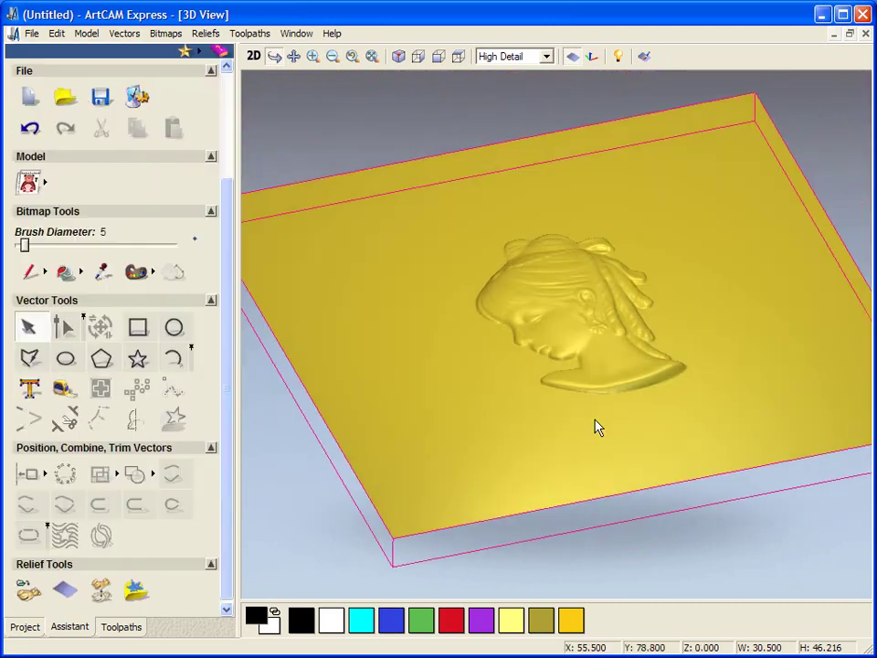
{"action": "left_click_drag", "start_coordinate": [597, 427], "coordinate": [644, 468]}
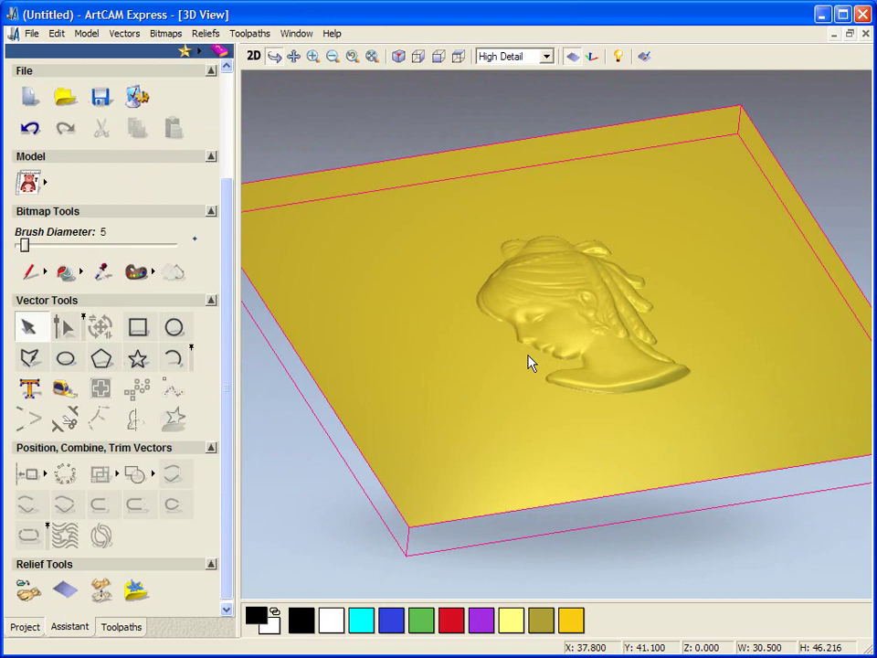
{"action": "left_click_drag", "start_coordinate": [542, 366], "coordinate": [552, 339]}
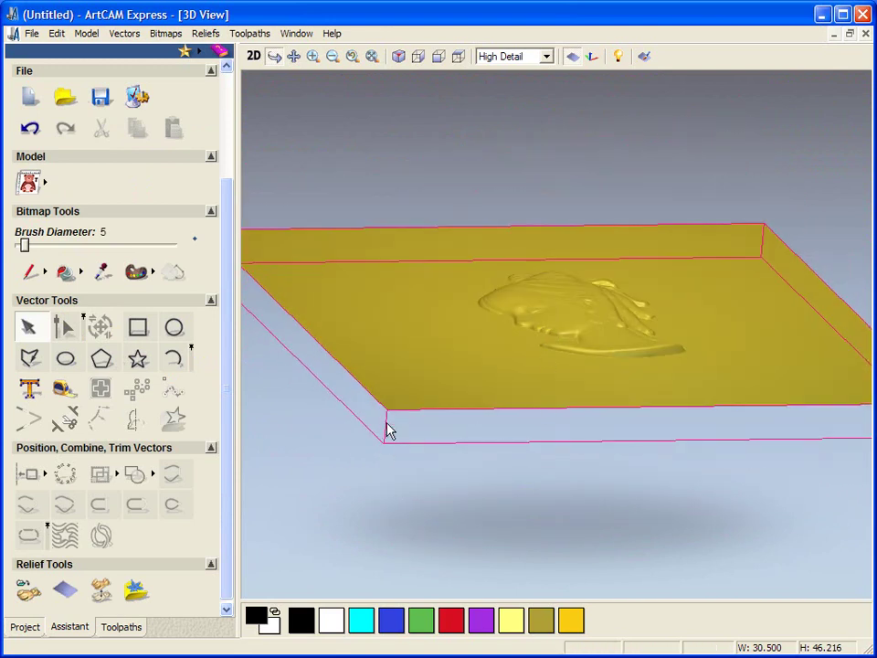
{"action": "left_click_drag", "start_coordinate": [553, 348], "coordinate": [541, 387]}
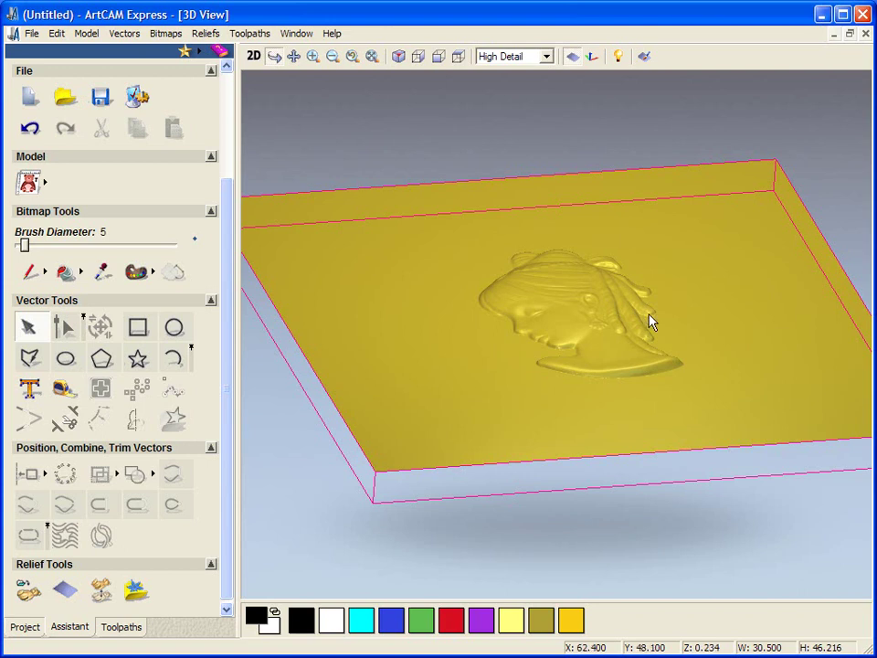
{"action": "left_click_drag", "start_coordinate": [650, 320], "coordinate": [579, 431]}
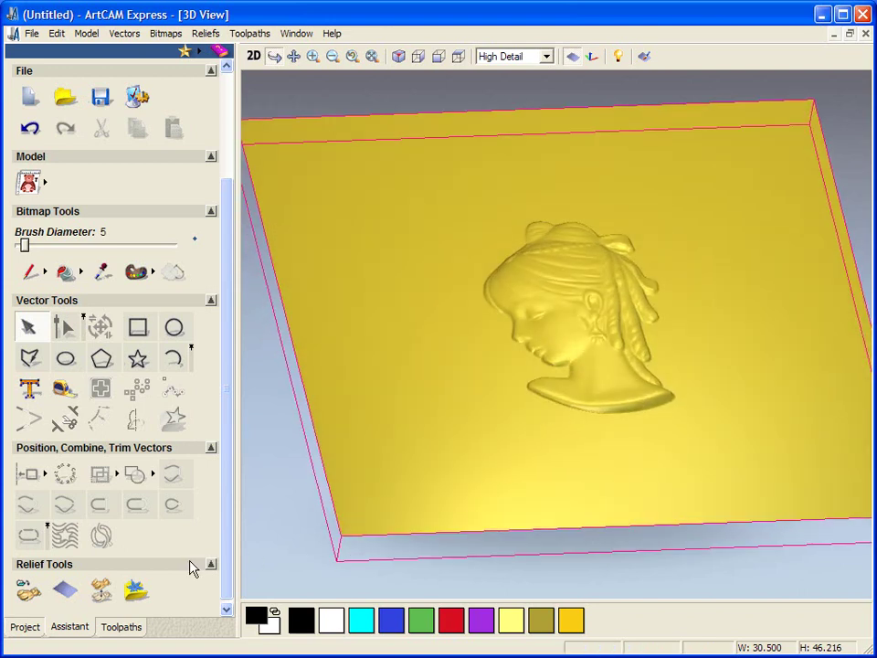
Load the Dome relief file from the Desktop into the Paste Relief settings
{"action": "left_click", "coordinate": [28, 590]}
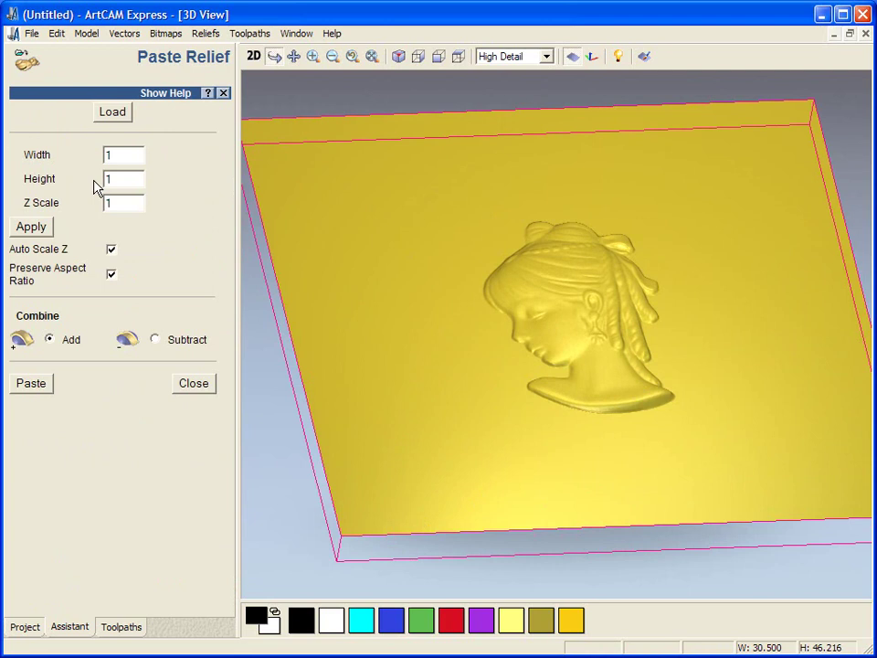
{"action": "left_click", "coordinate": [110, 111]}
{"action": "left_click", "coordinate": [248, 228]}
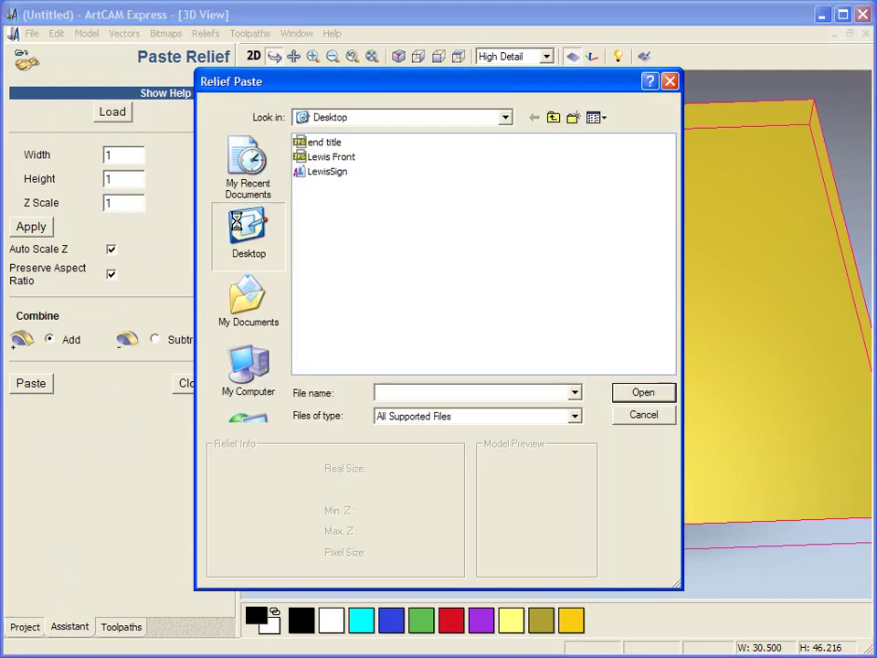
{"action": "left_click", "coordinate": [304, 286]}
{"action": "double_click", "coordinate": [304, 293]}
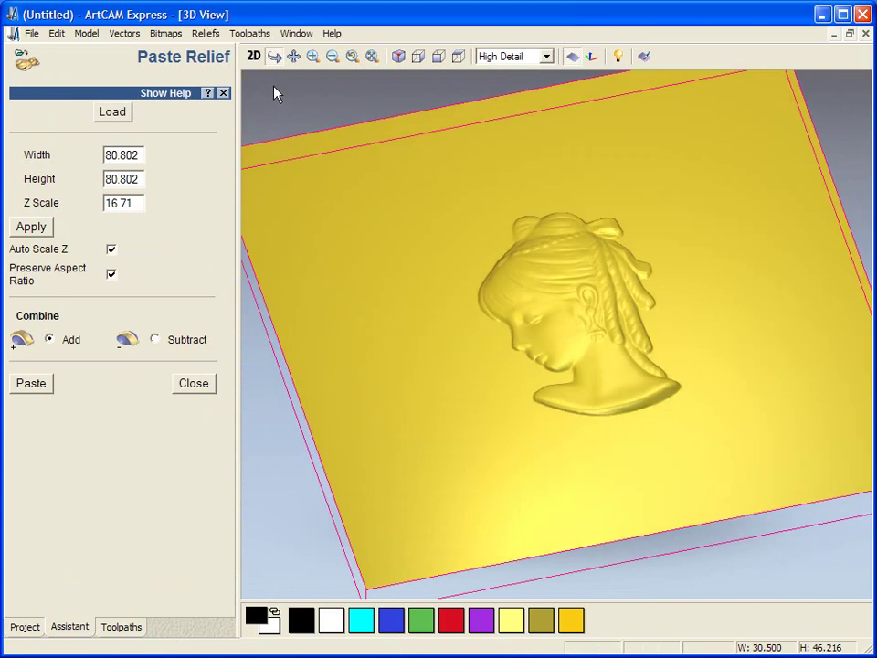
Resize the dome into a centred 41.001 × 59.414 mm oval and review it in 3D
{"action": "left_click", "coordinate": [254, 56]}
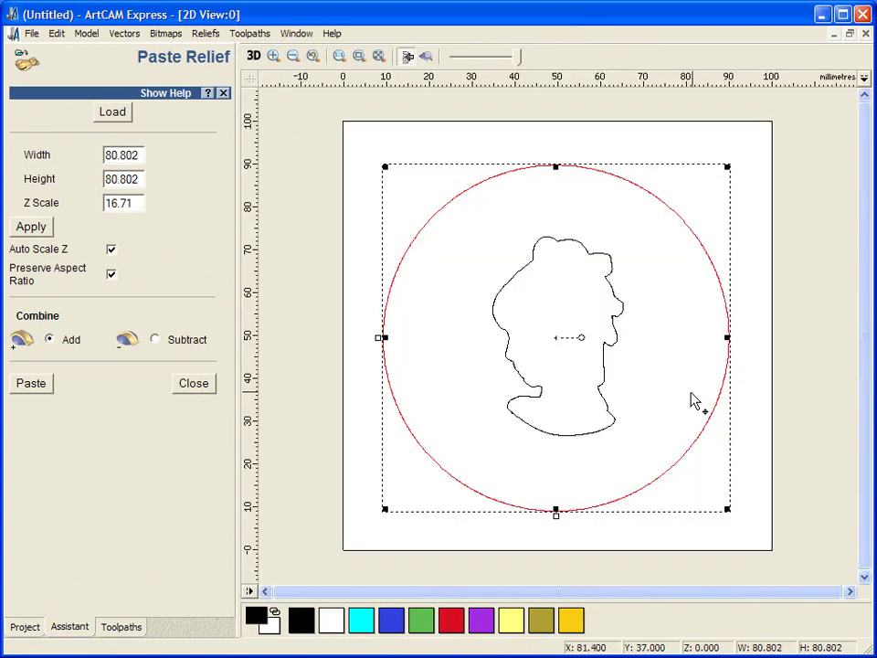
{"action": "left_click_drag", "start_coordinate": [728, 508], "coordinate": [651, 434]}
{"action": "left_click_drag", "start_coordinate": [652, 299], "coordinate": [559, 298]}
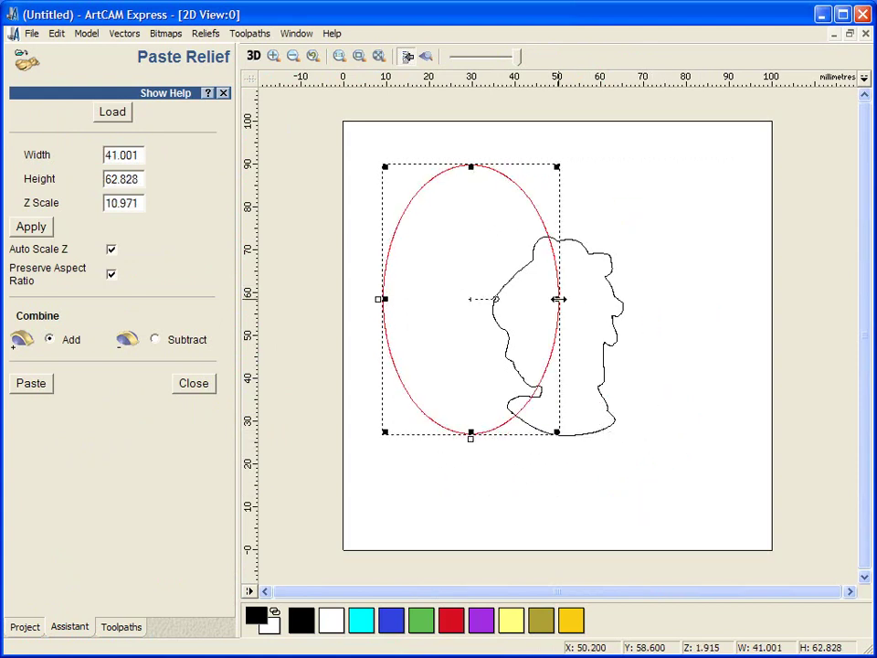
{"action": "key", "text": "F9"}
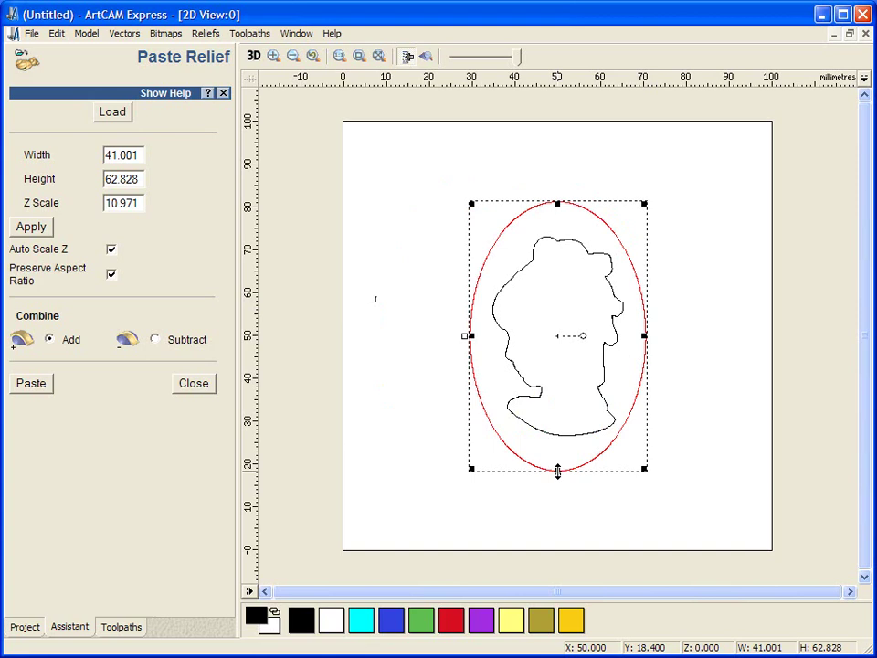
{"action": "left_click_drag", "start_coordinate": [558, 469], "coordinate": [558, 457]}
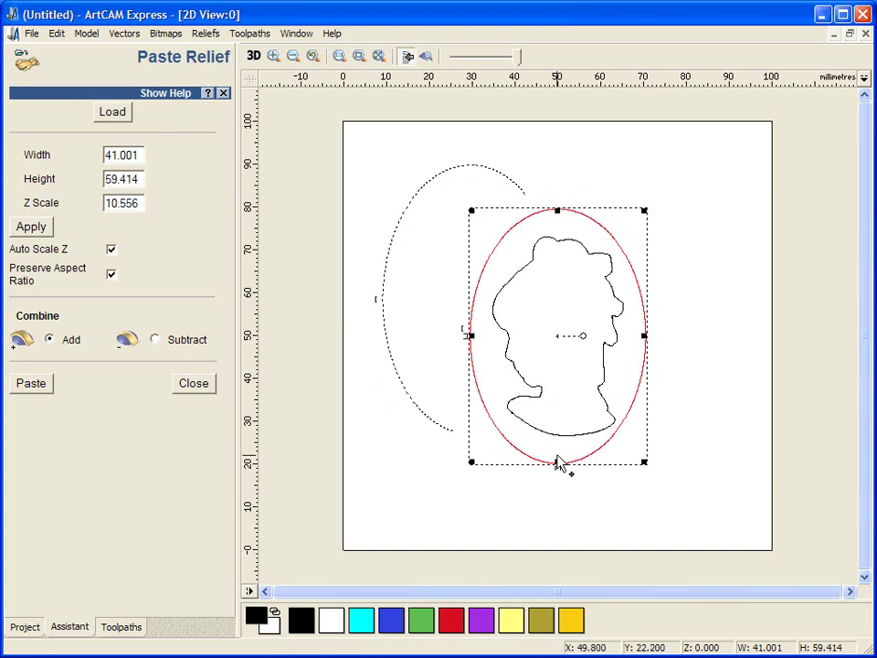
{"action": "left_click", "coordinate": [254, 56]}
{"action": "left_click_drag", "start_coordinate": [605, 231], "coordinate": [652, 413]}
{"action": "left_click_drag", "start_coordinate": [644, 342], "coordinate": [423, 421]}
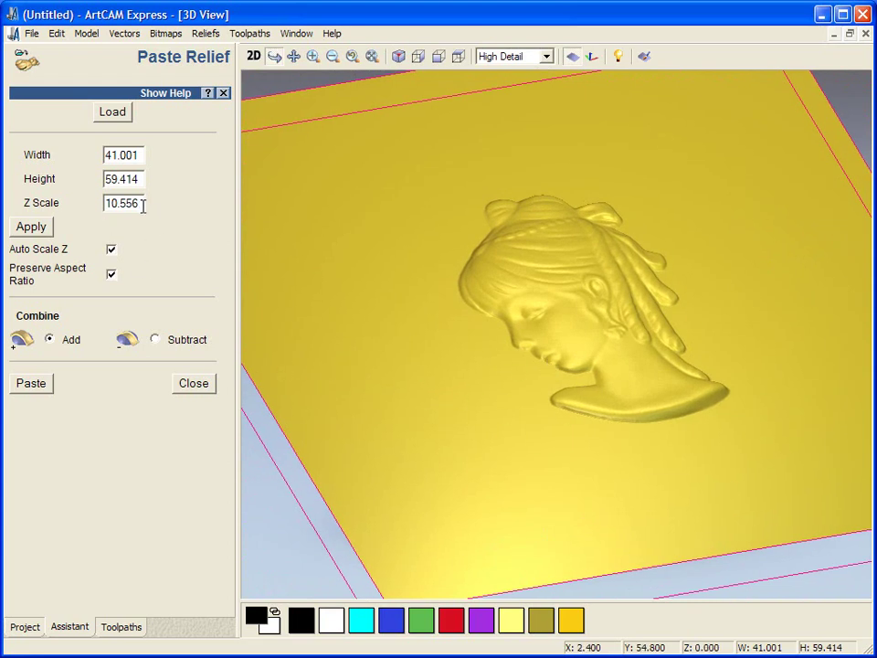
Set the dome's Z scale to 2.9 and paste it onto the plaque
{"action": "left_click_drag", "start_coordinate": [143, 204], "coordinate": [77, 212]}
{"action": "type", "text": "2"}
{"action": "type", "text": ".8"}
{"action": "key", "text": "BackSpace"}
{"action": "key", "text": "BackSpace"}
{"action": "type", "text": ".9"}
{"action": "left_click", "coordinate": [31, 226]}
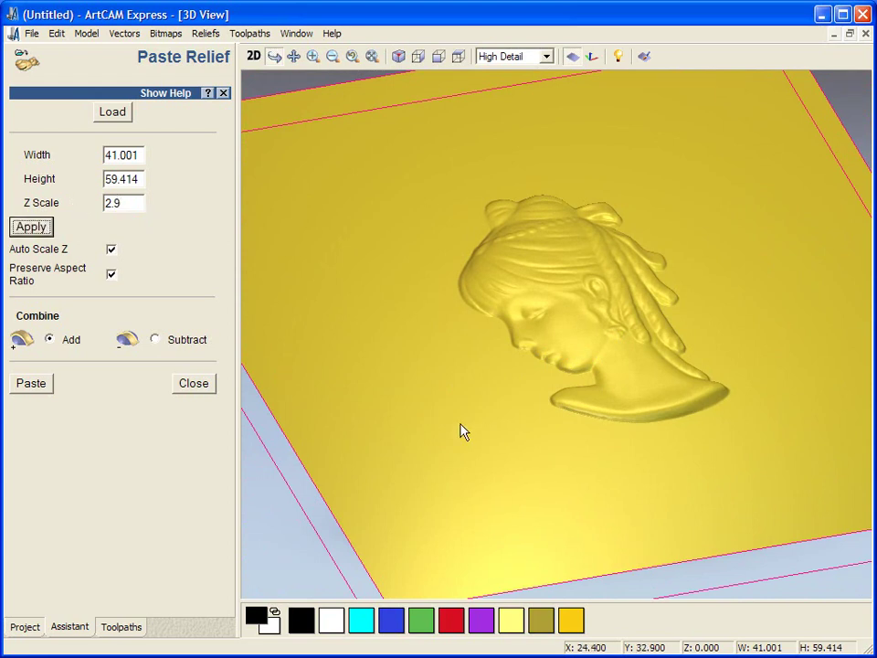
{"action": "left_click", "coordinate": [33, 383]}
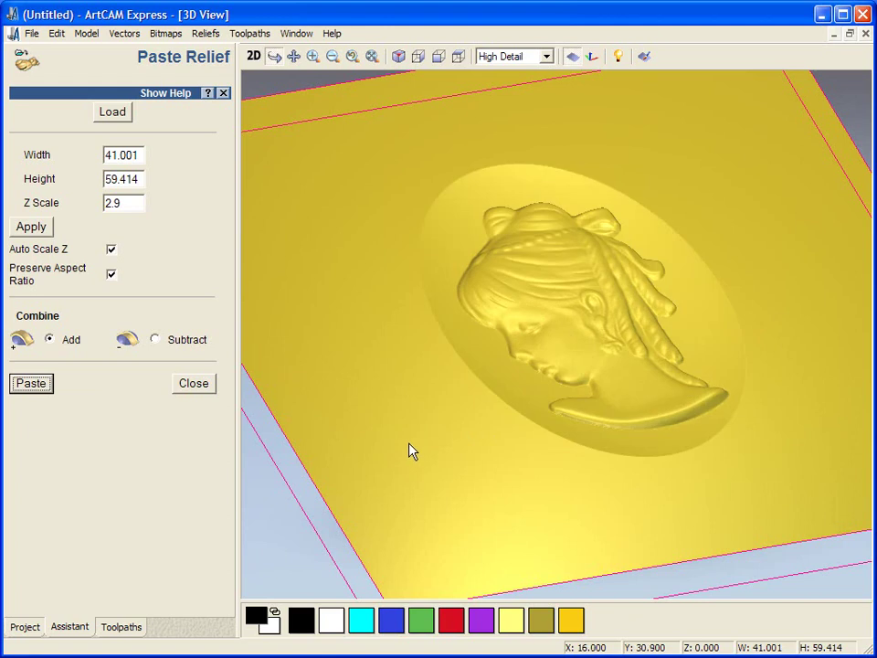
{"action": "left_click", "coordinate": [437, 59]}
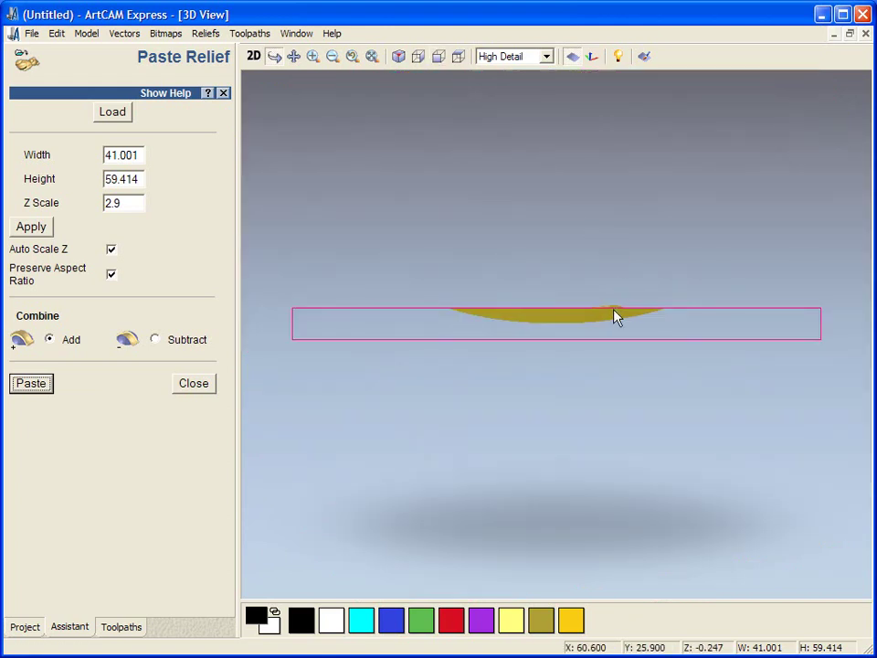
{"action": "scroll", "coordinate": [622, 326], "scroll_direction": "up", "scroll_amount": 2}
{"action": "scroll", "coordinate": [622, 326], "scroll_direction": "up", "scroll_amount": 3}
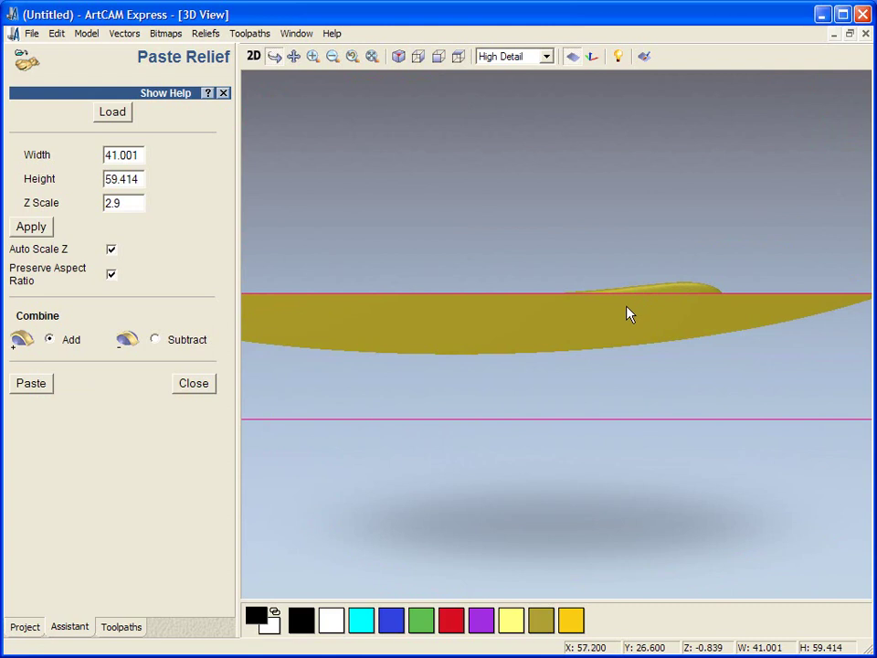
Switch the paste to Subtract and paste the dome at Z scale 3.1
{"action": "left_click", "coordinate": [155, 340]}
{"action": "left_click", "coordinate": [31, 383]}
{"action": "double_click", "coordinate": [125, 203]}
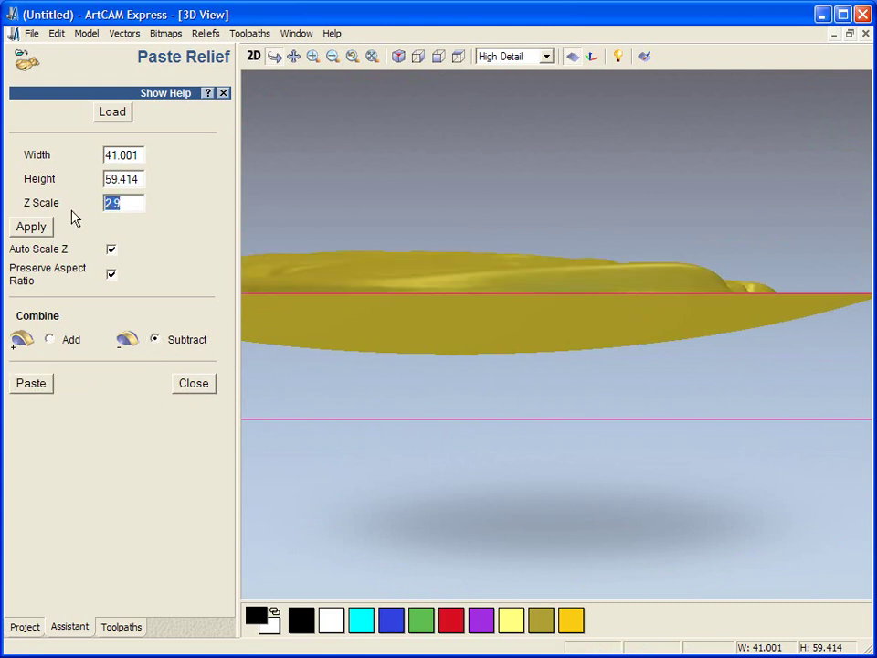
{"action": "type", "text": "3.1"}
{"action": "left_click", "coordinate": [35, 228]}
{"action": "left_click", "coordinate": [32, 383]}
Switch back to Add and paste the 3.1 dome beneath the head
{"action": "left_click_drag", "start_coordinate": [534, 337], "coordinate": [456, 442]}
{"action": "left_click", "coordinate": [49, 340]}
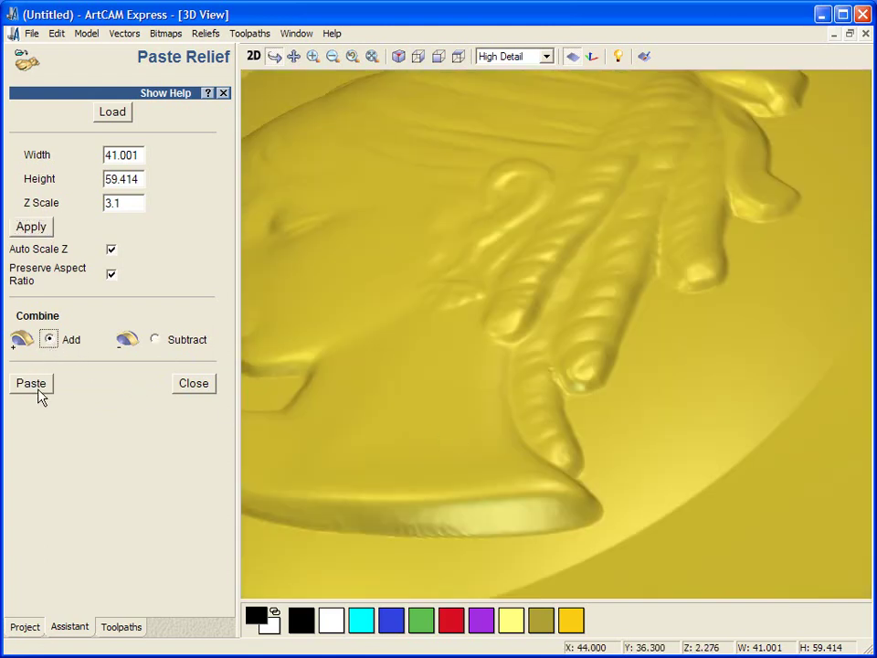
{"action": "left_click", "coordinate": [37, 385]}
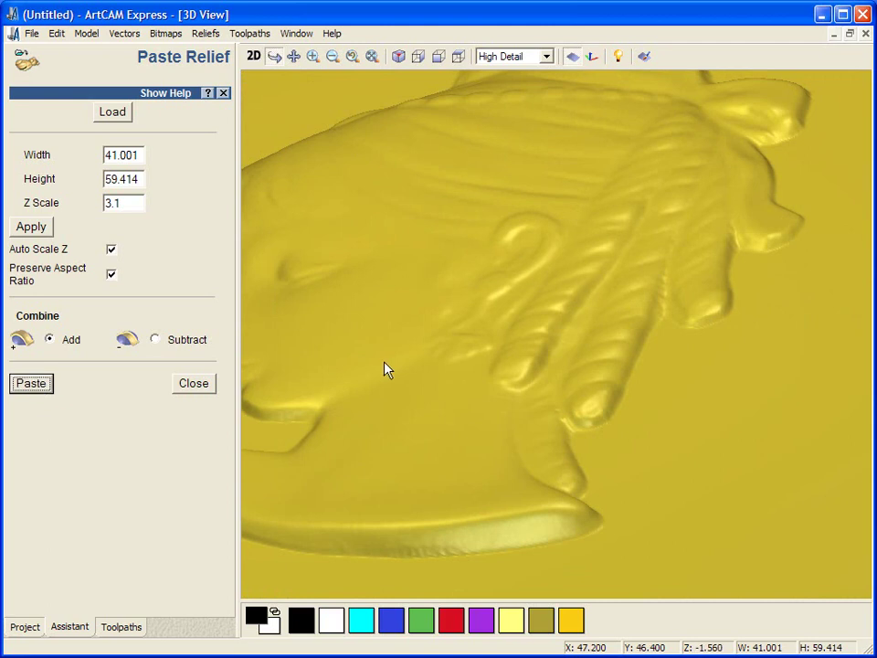
{"action": "scroll", "coordinate": [431, 408], "scroll_direction": "down", "scroll_amount": 3}
{"action": "left_click_drag", "start_coordinate": [430, 407], "coordinate": [530, 451]}
Close the paste settings, return to the 2D view, and select the oval outline
{"action": "left_click", "coordinate": [194, 384]}
{"action": "left_click_drag", "start_coordinate": [464, 419], "coordinate": [566, 462]}
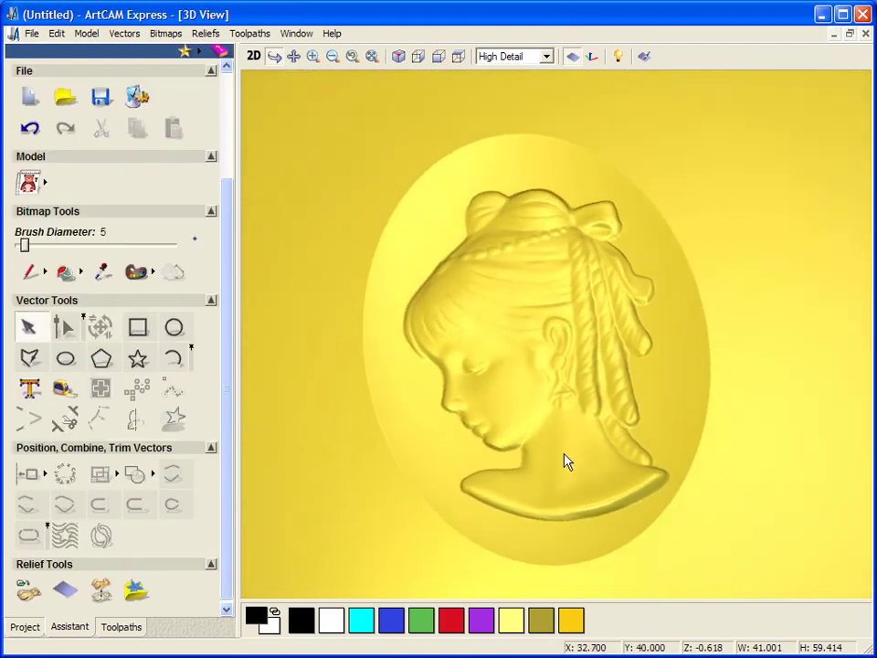
{"action": "left_click_drag", "start_coordinate": [466, 219], "coordinate": [516, 235]}
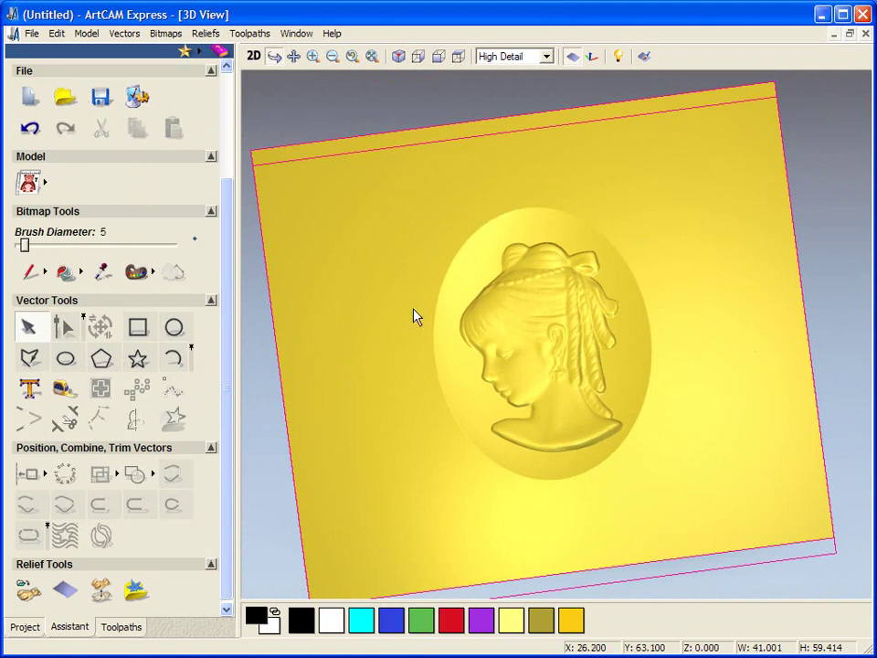
{"action": "left_click", "coordinate": [251, 57]}
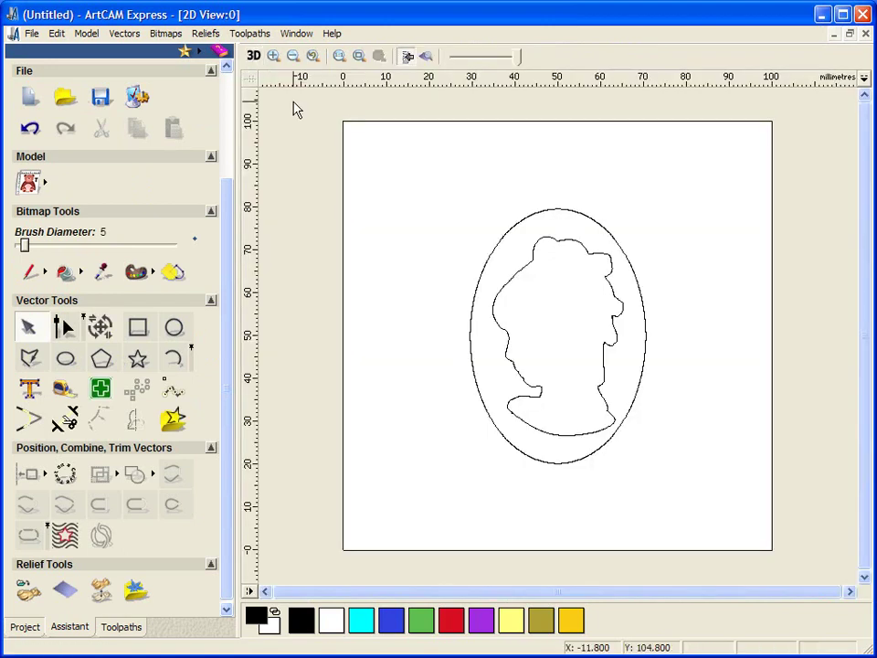
{"action": "left_click", "coordinate": [477, 285]}
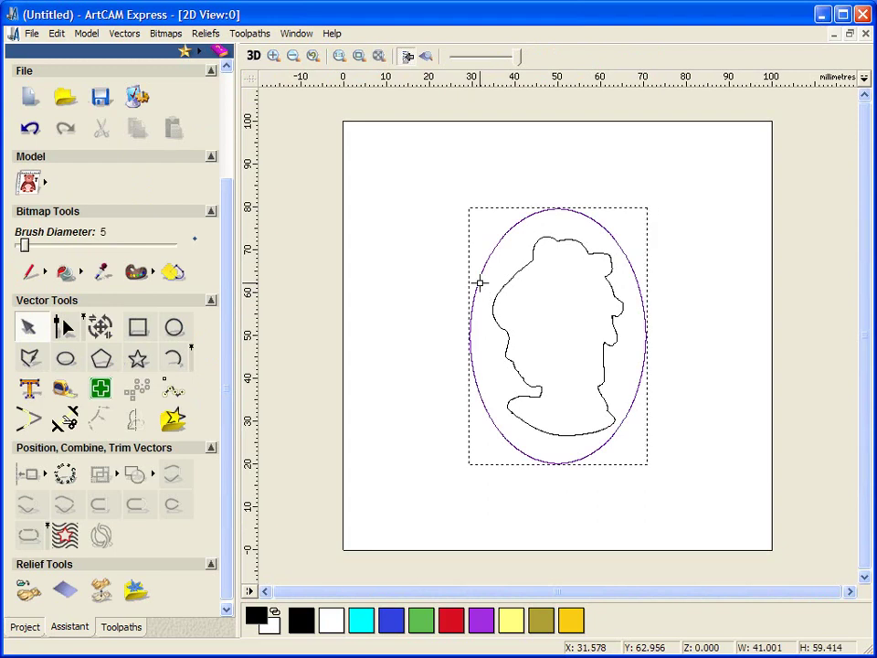
Offset the oval outward by 2 mm and again by 3 mm
{"action": "left_click", "coordinate": [102, 422]}
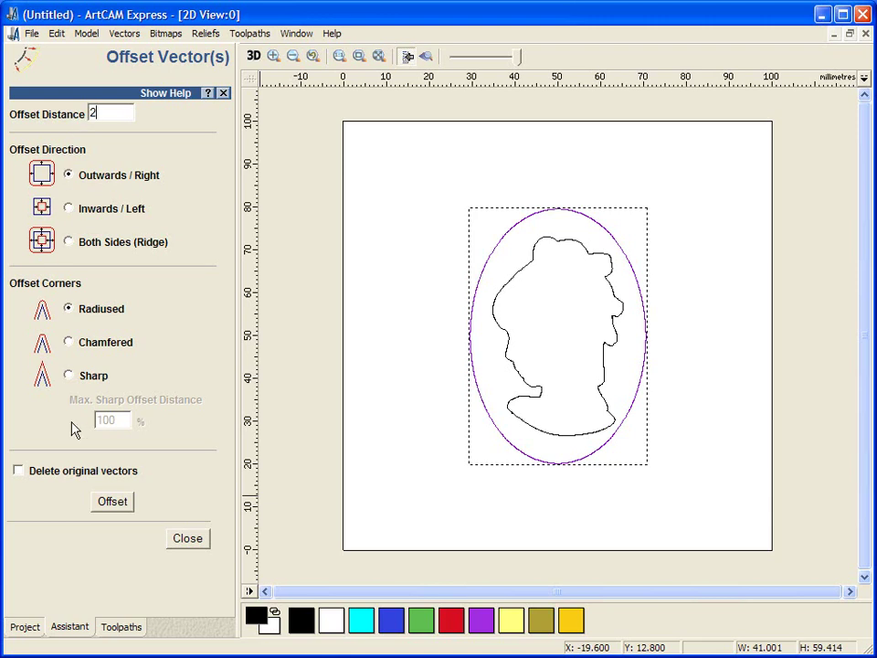
{"action": "left_click", "coordinate": [113, 502]}
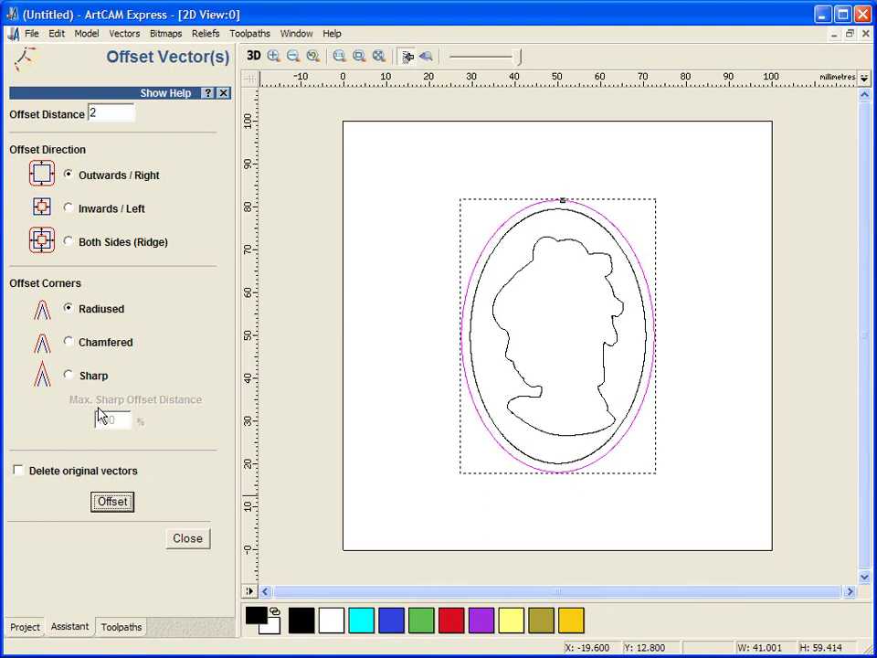
{"action": "double_click", "coordinate": [101, 113]}
{"action": "type", "text": "3"}
{"action": "left_click", "coordinate": [107, 506]}
{"action": "left_click", "coordinate": [175, 538]}
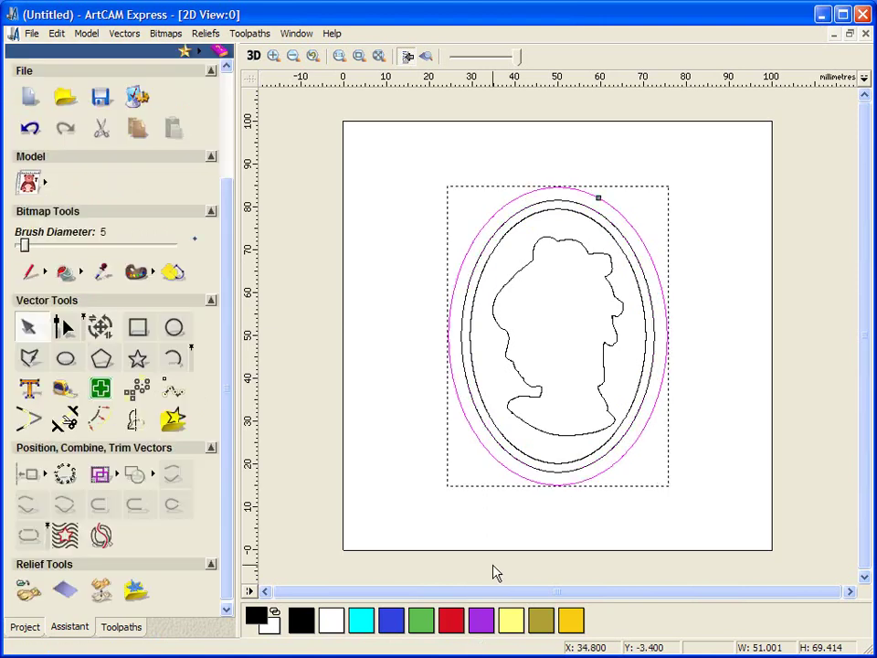
Deselect the outlines, zoom in and display the shaded relief beneath them
{"action": "left_click", "coordinate": [458, 552]}
{"action": "scroll", "coordinate": [523, 494], "scroll_direction": "up", "scroll_amount": 2}
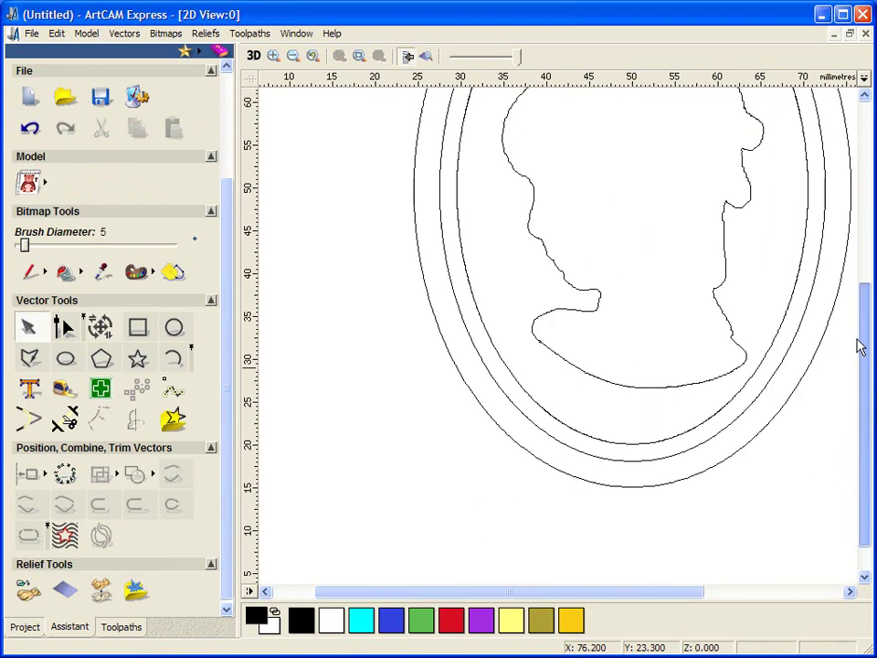
{"action": "left_click_drag", "start_coordinate": [859, 345], "coordinate": [856, 288]}
{"action": "left_click", "coordinate": [426, 55]}
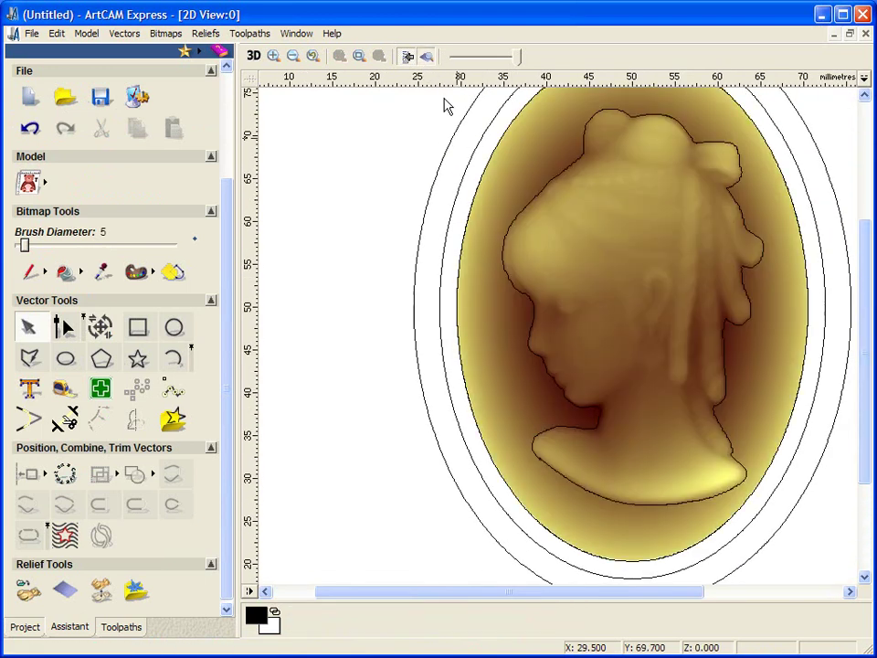
{"action": "left_click_drag", "start_coordinate": [543, 595], "coordinate": [593, 592]}
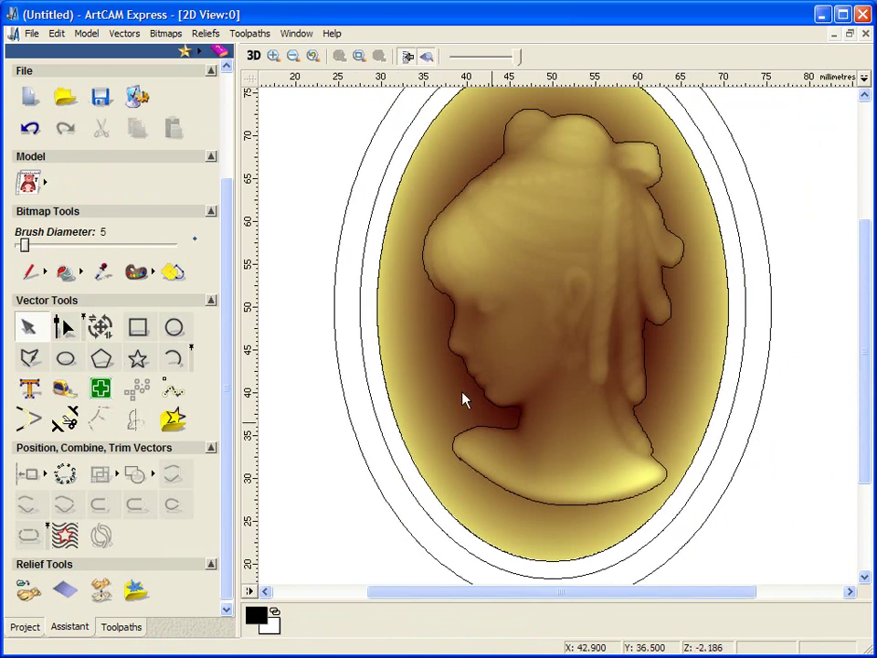
Start a 2D Profiling toolpath and choose Veining Tool 10mm from the Tool Database
{"action": "left_click", "coordinate": [128, 627]}
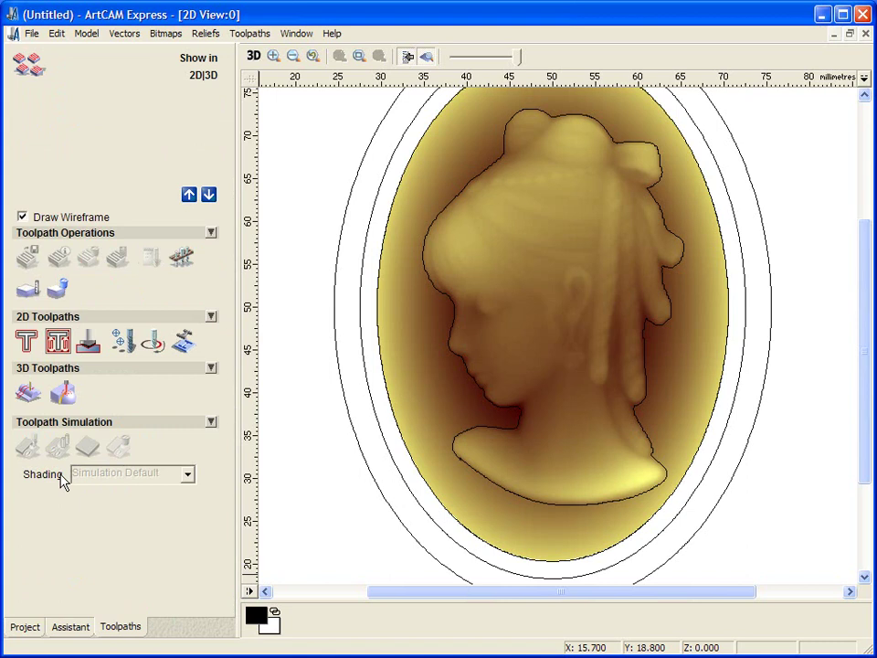
{"action": "left_click", "coordinate": [27, 346]}
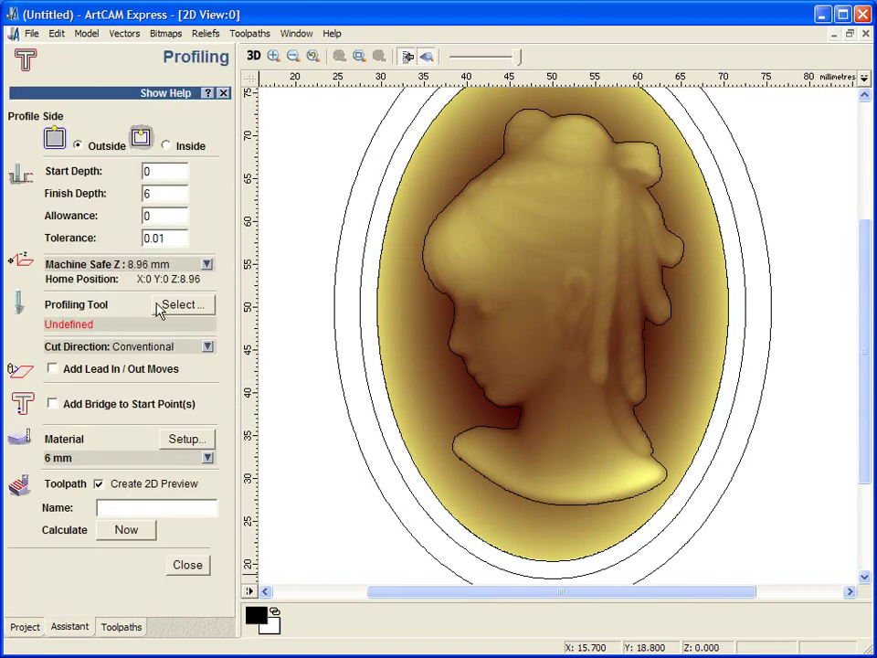
{"action": "left_click", "coordinate": [161, 307]}
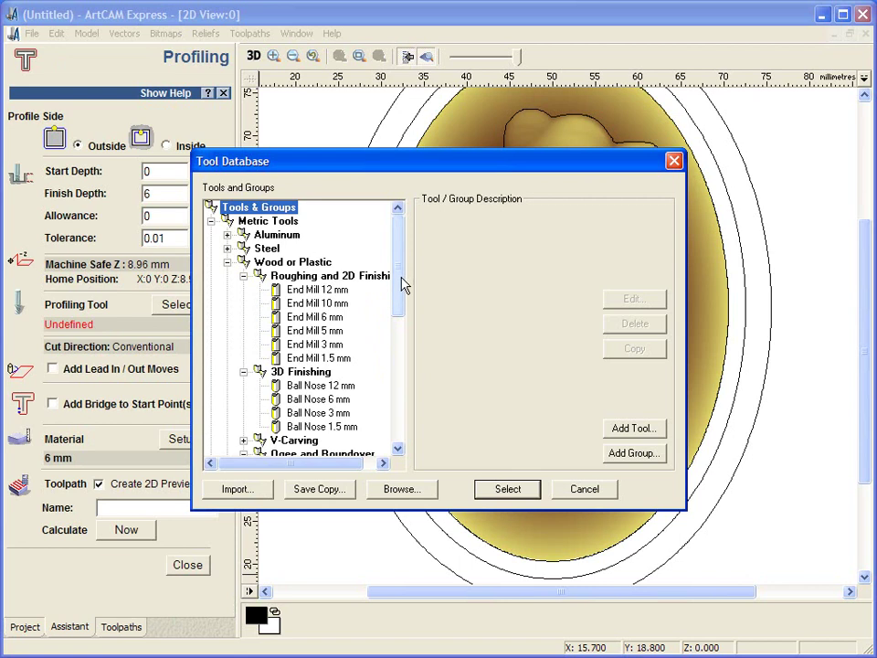
{"action": "left_click_drag", "start_coordinate": [405, 286], "coordinate": [400, 376]}
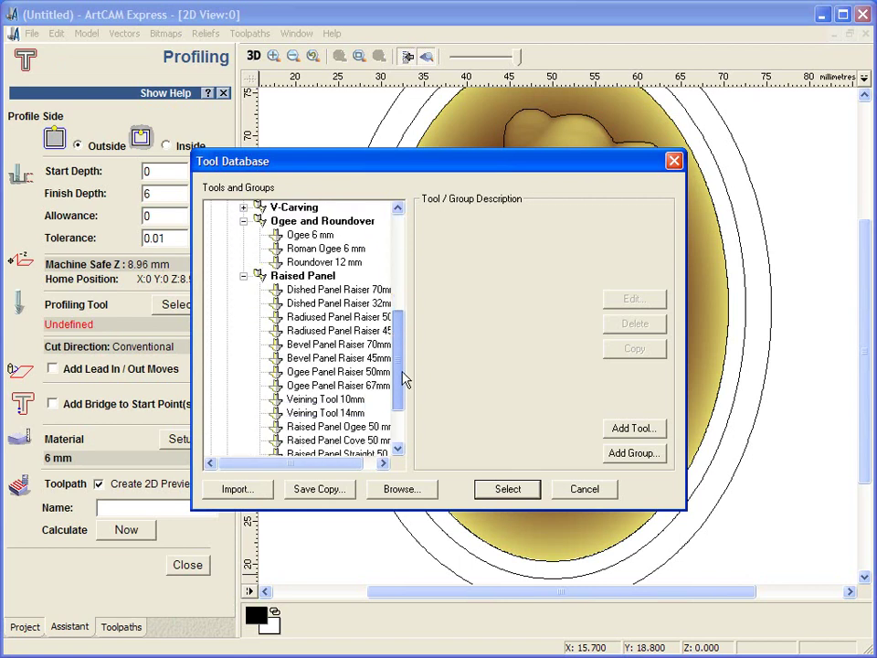
{"action": "left_click", "coordinate": [325, 249]}
{"action": "left_click", "coordinate": [639, 302]}
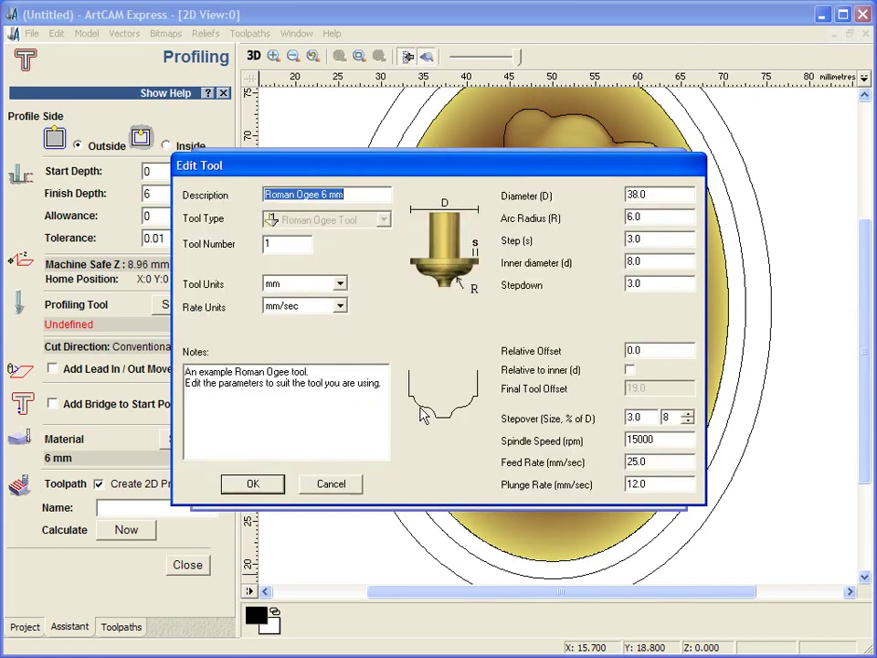
{"action": "left_click", "coordinate": [322, 487]}
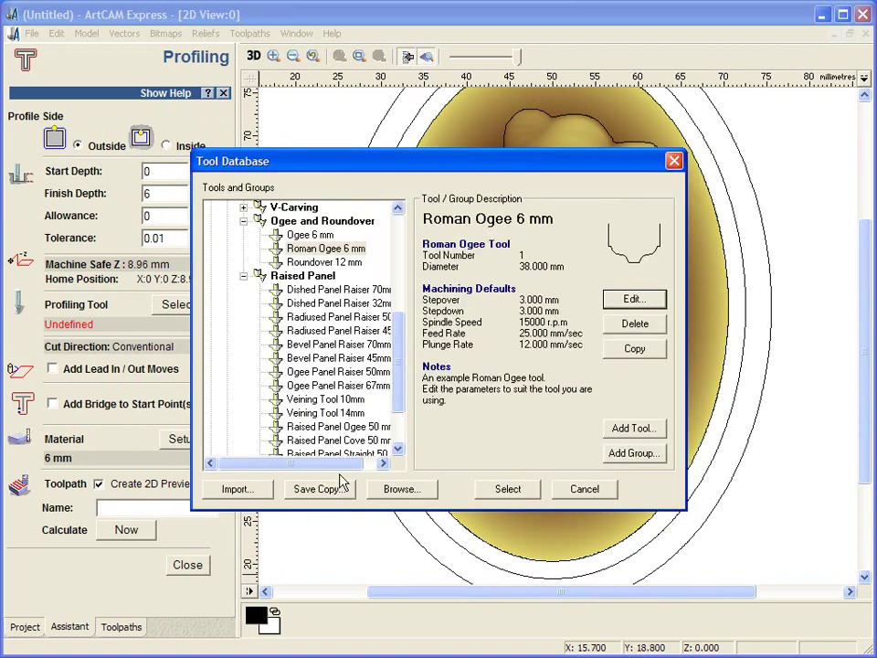
{"action": "left_click", "coordinate": [363, 402]}
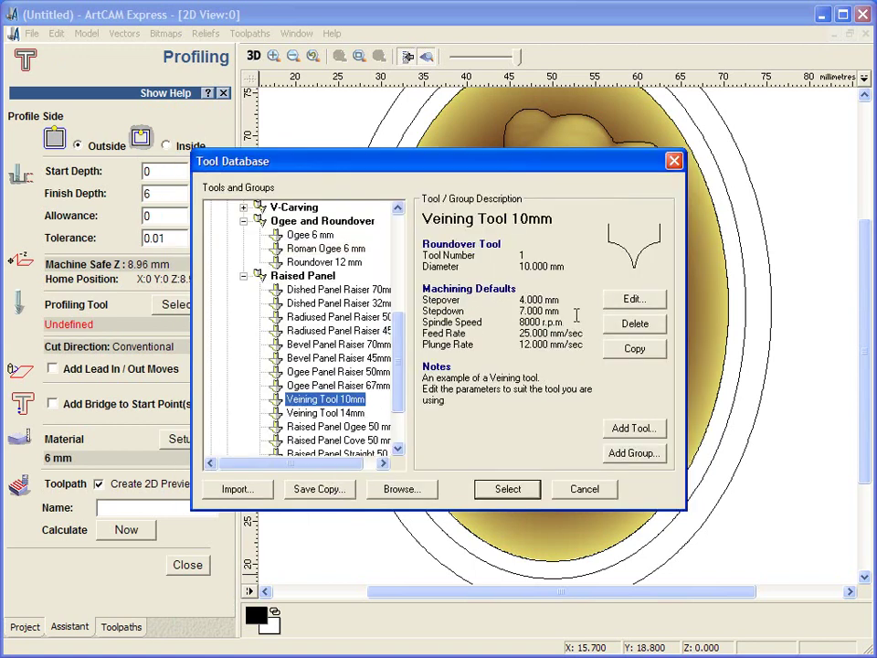
Calculate an outside 'Profile' toolpath around the inner oval using the Veining Tool 10mm
{"action": "left_click", "coordinate": [509, 490]}
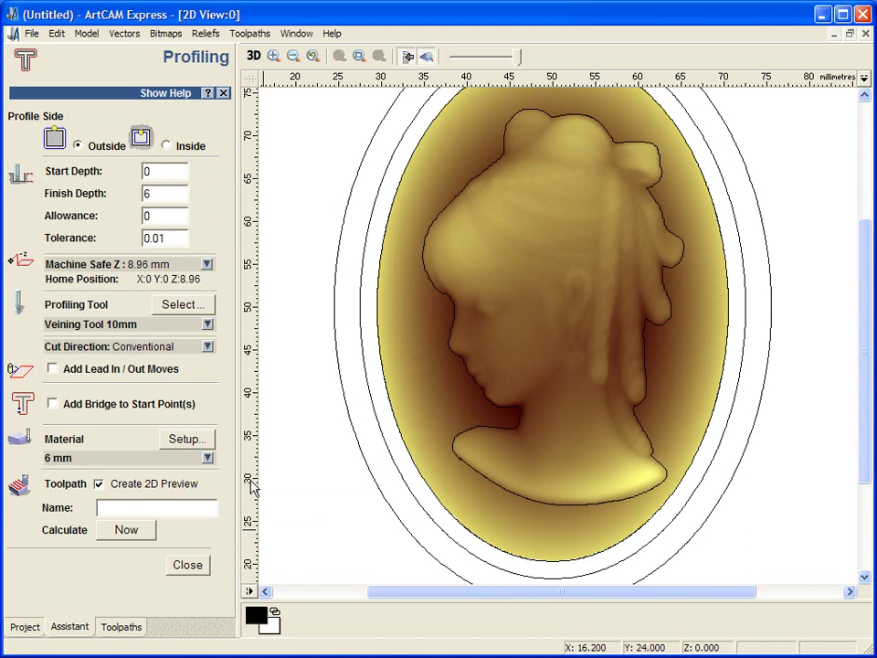
{"action": "left_click", "coordinate": [253, 56]}
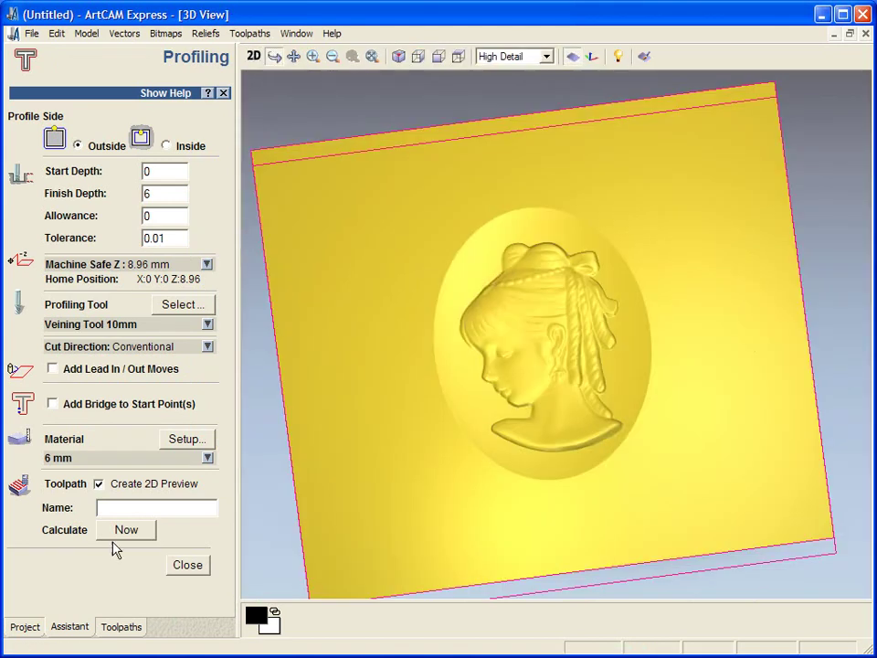
{"action": "left_click", "coordinate": [126, 531]}
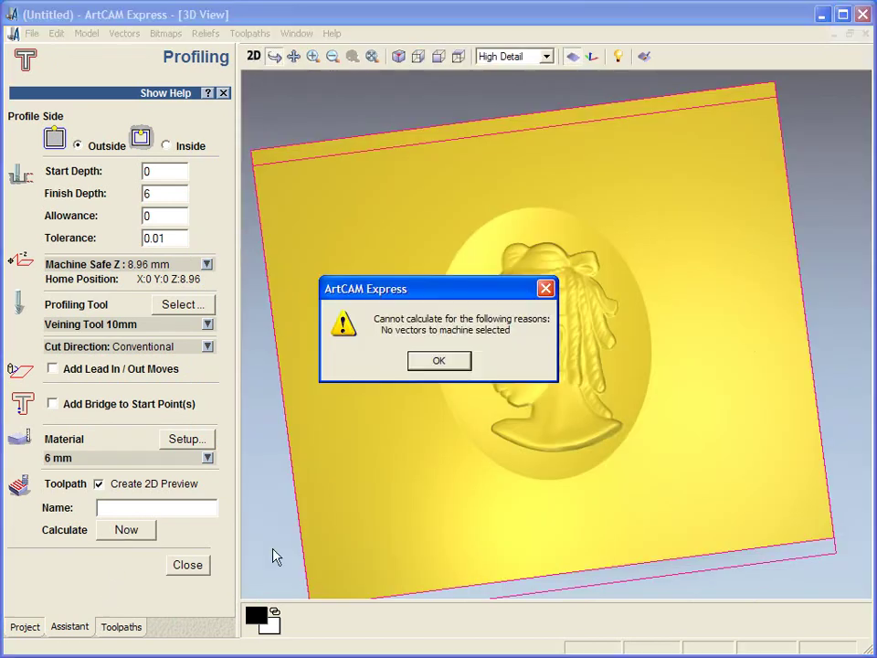
{"action": "left_click", "coordinate": [438, 359]}
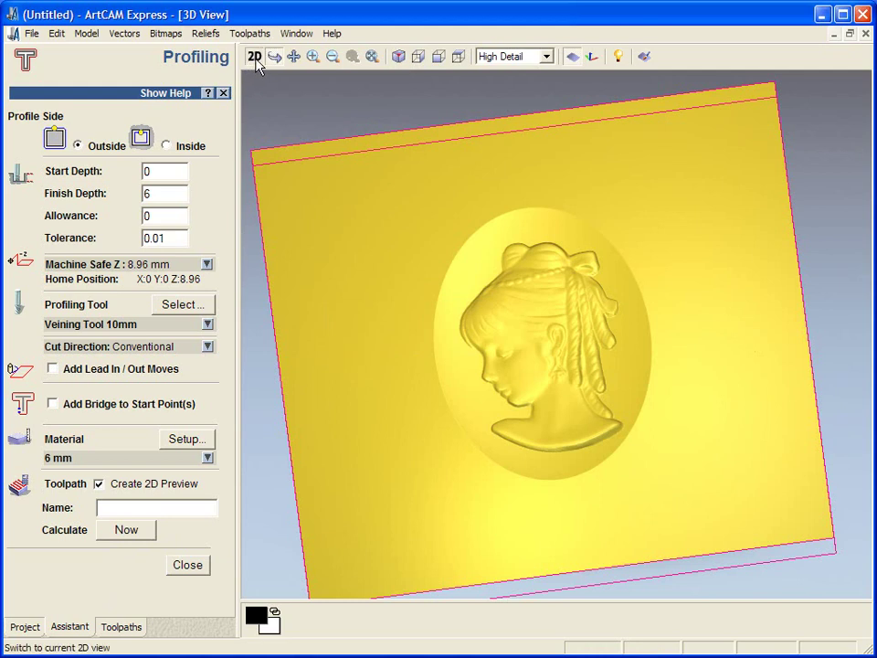
{"action": "left_click", "coordinate": [253, 56]}
{"action": "left_click", "coordinate": [363, 274]}
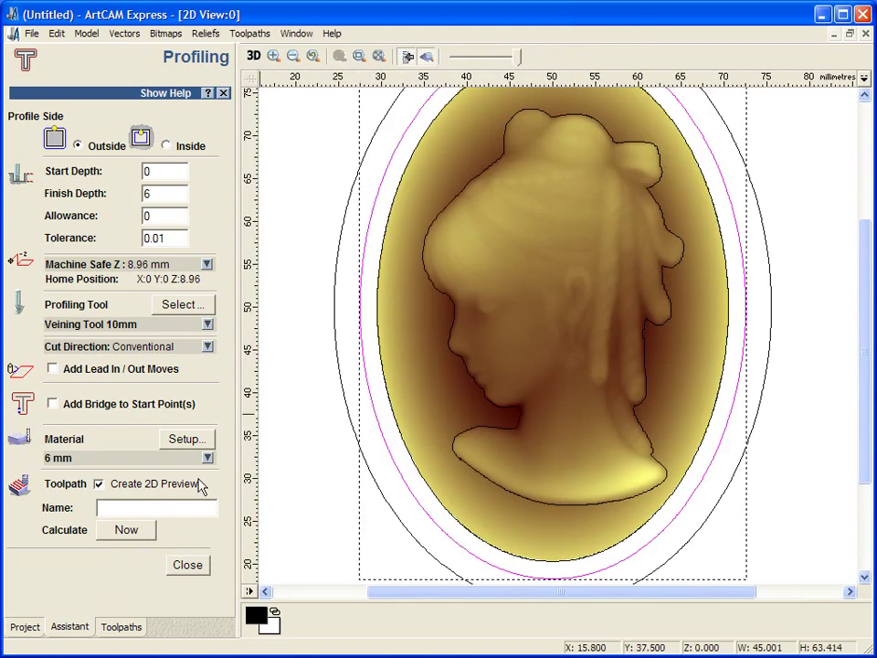
{"action": "left_click", "coordinate": [124, 535]}
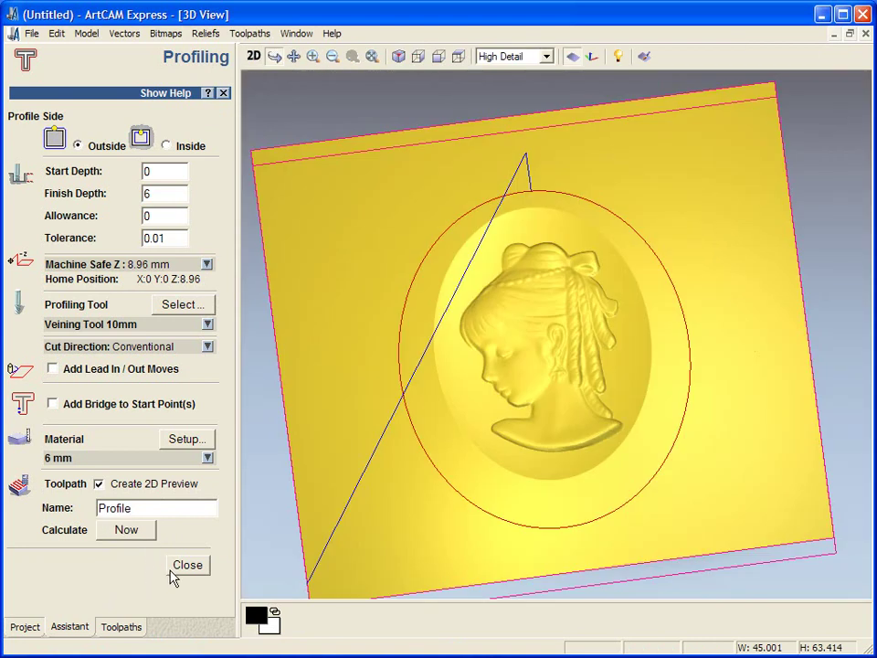
{"action": "left_click", "coordinate": [178, 567]}
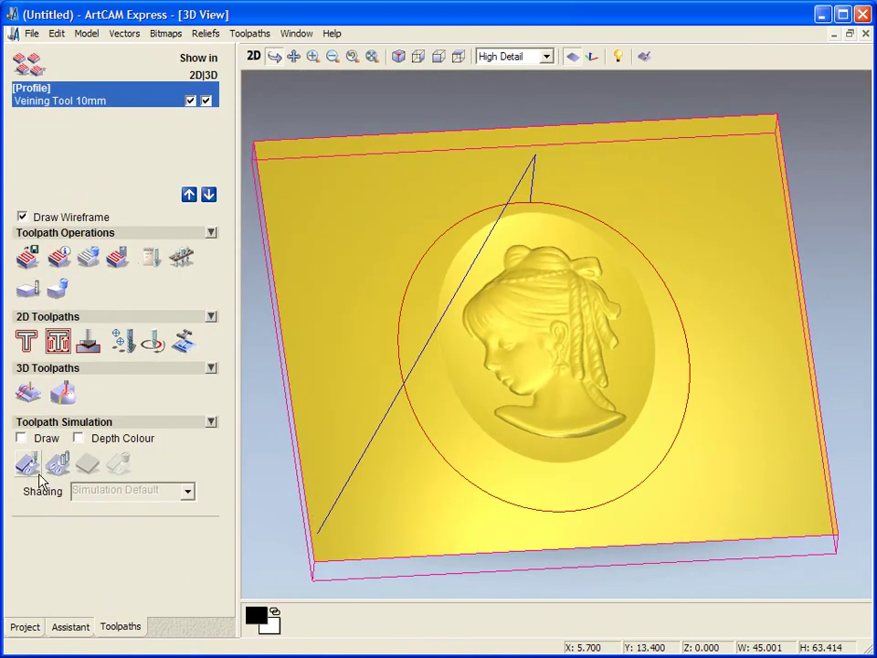
Simulate the Profile toolpath and orbit the 3D view to inspect the rounded oval groove
{"action": "left_click", "coordinate": [99, 470]}
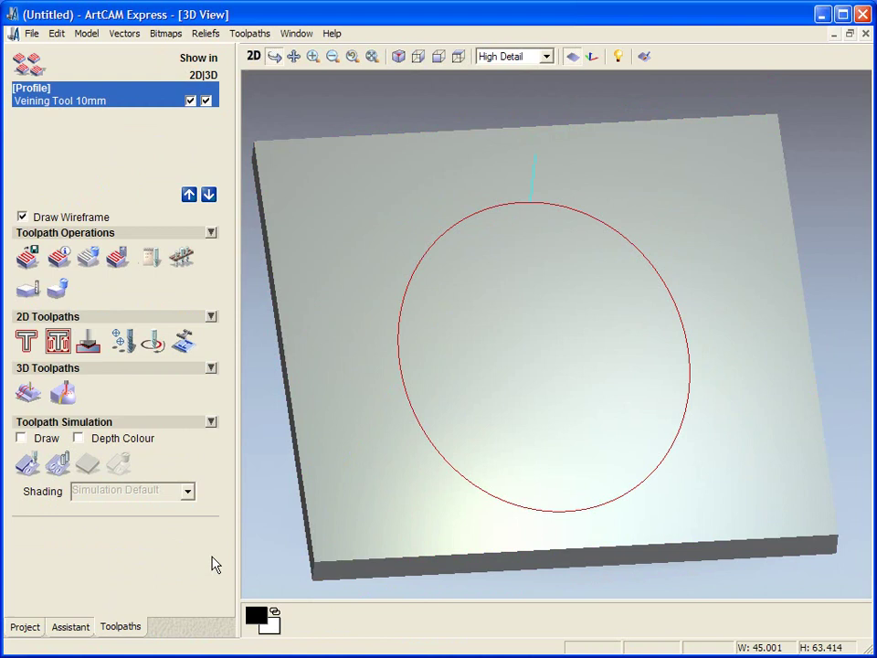
{"action": "scroll", "coordinate": [525, 467], "scroll_direction": "up", "scroll_amount": 5}
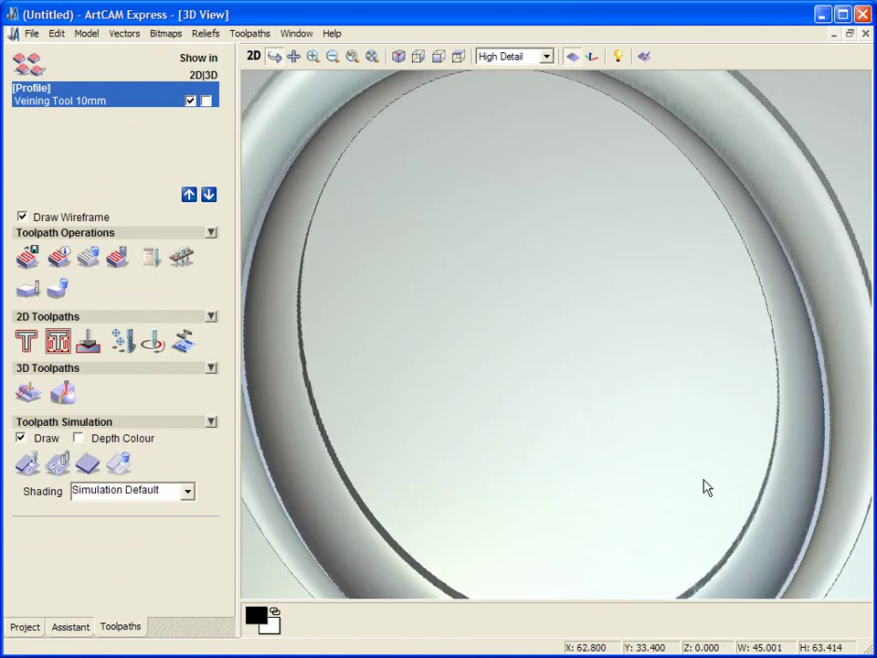
{"action": "left_click_drag", "start_coordinate": [748, 466], "coordinate": [775, 228]}
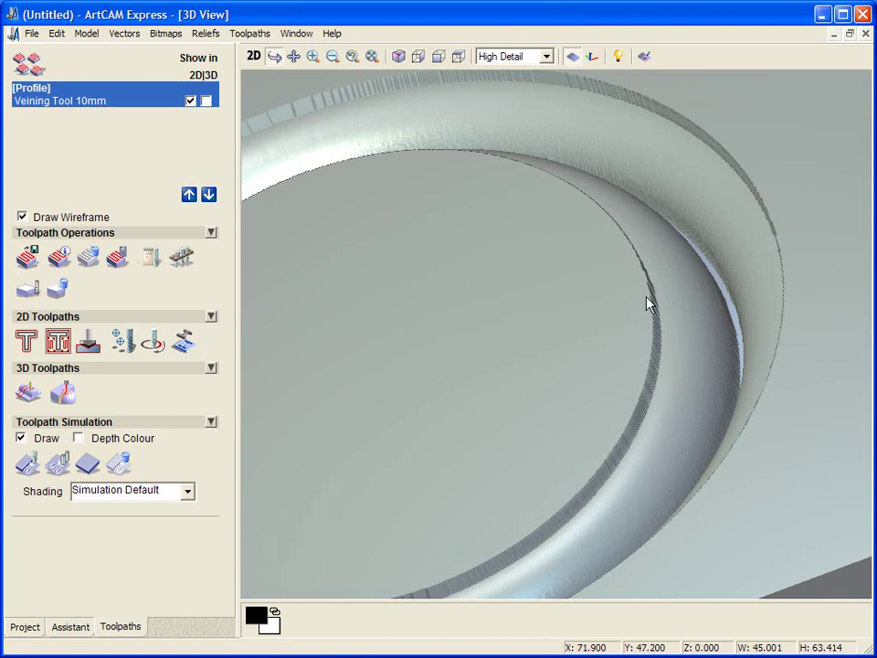
{"action": "scroll", "coordinate": [647, 305], "scroll_direction": "down", "scroll_amount": 3}
{"action": "left_click_drag", "start_coordinate": [639, 309], "coordinate": [581, 431]}
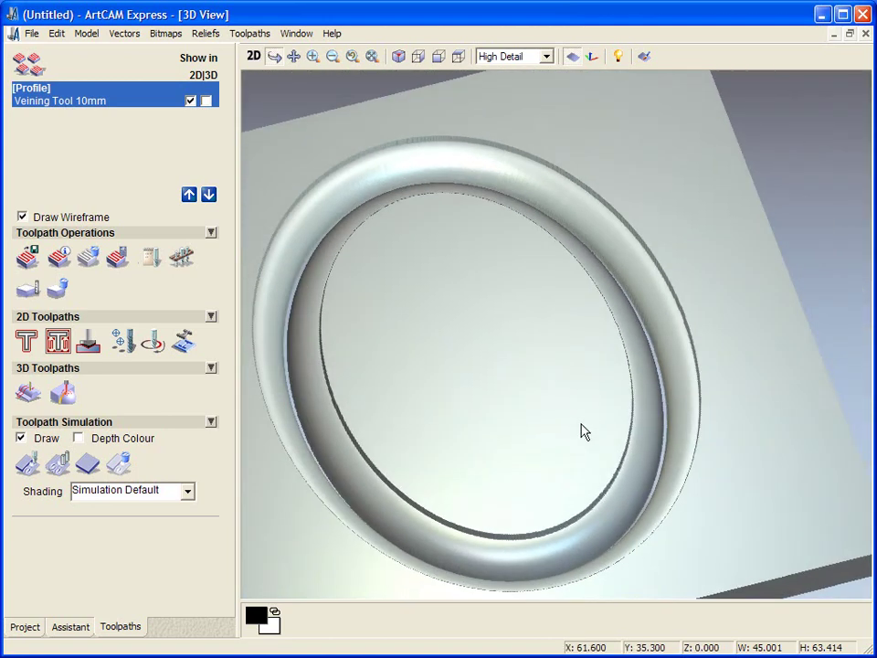
Calculate a Profile 1 toolpath around the outer ellipse with the End Mill 6 mm
{"action": "left_click", "coordinate": [255, 57]}
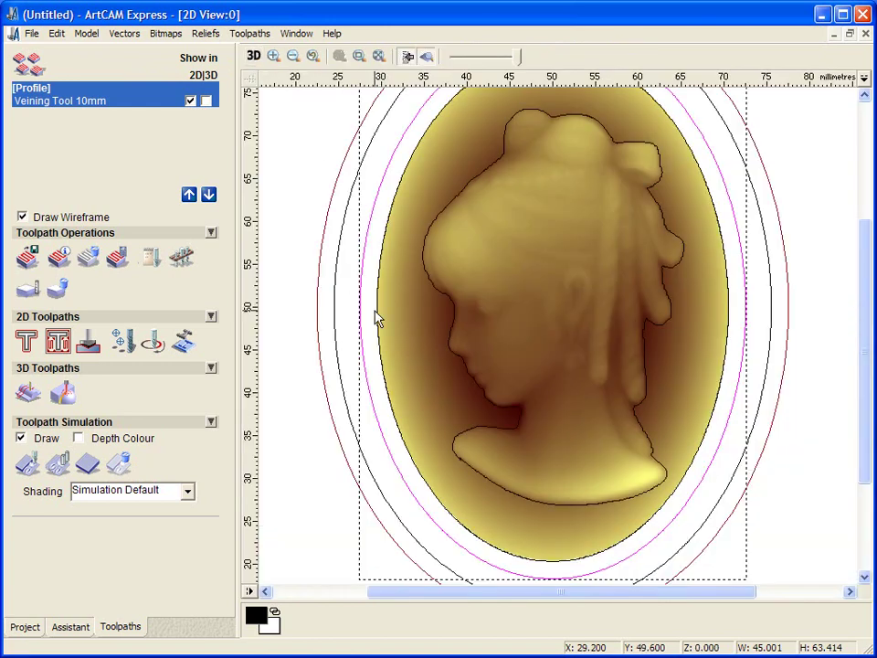
{"action": "left_click", "coordinate": [337, 331]}
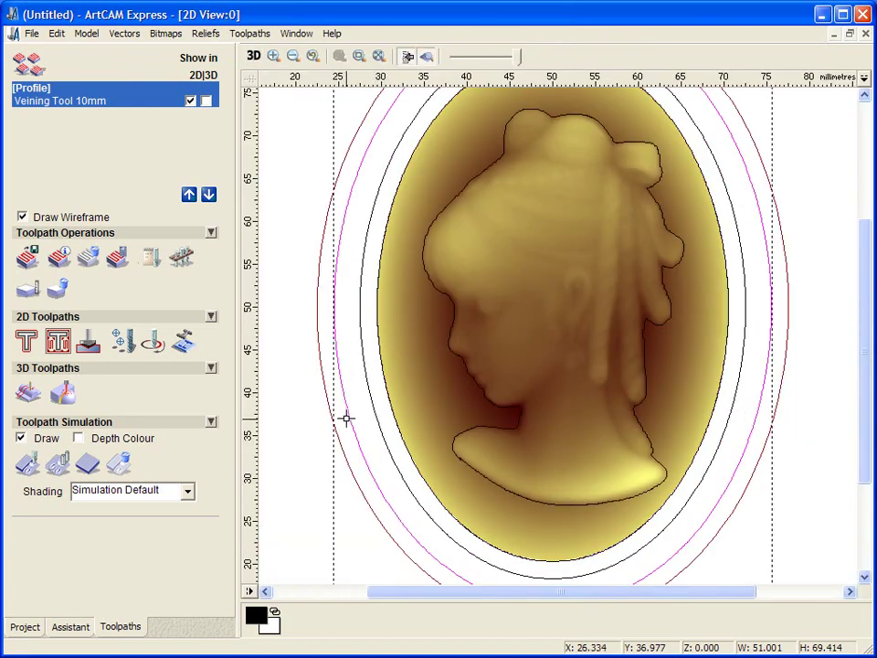
{"action": "left_click", "coordinate": [26, 341]}
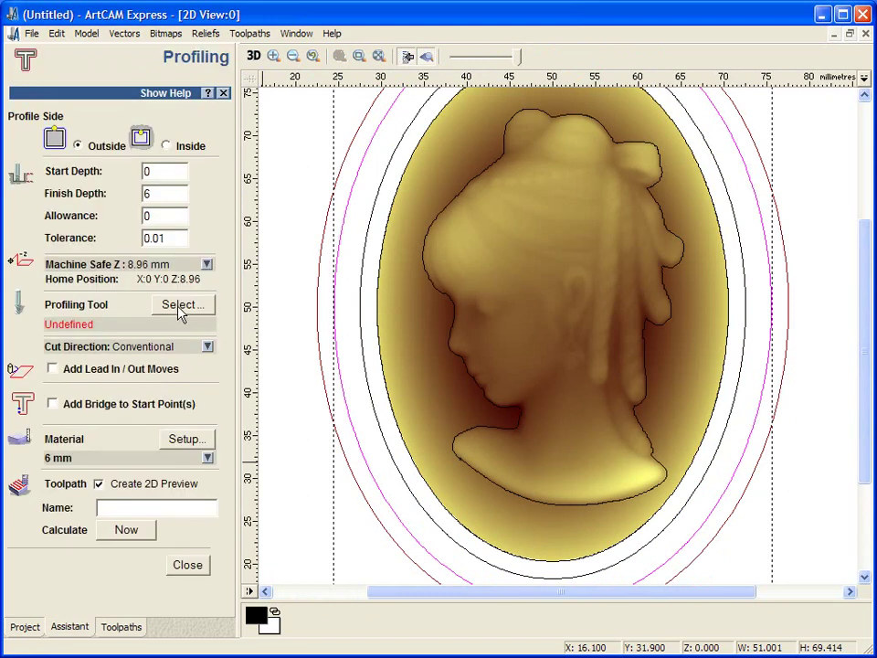
{"action": "left_click", "coordinate": [181, 307]}
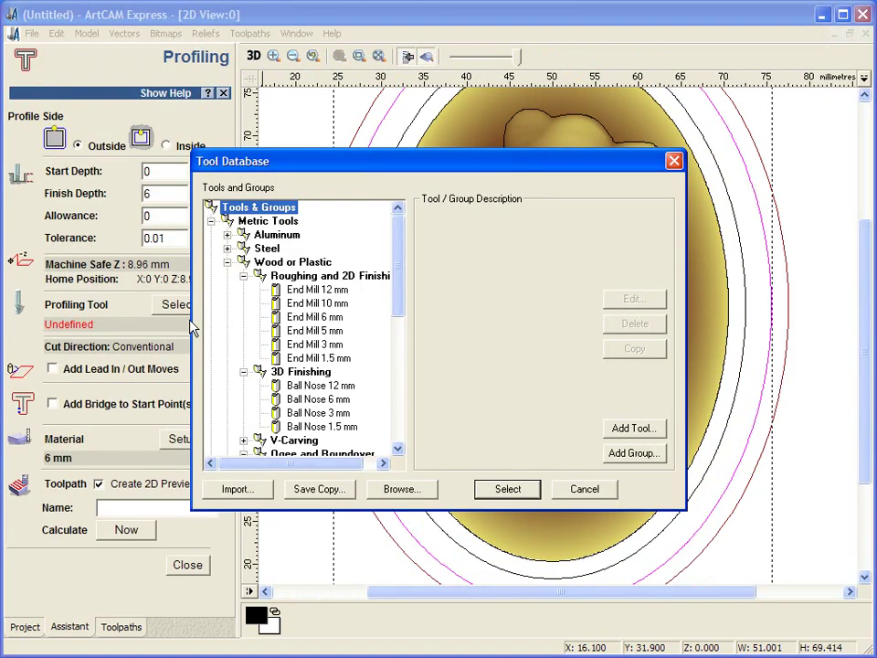
{"action": "left_click", "coordinate": [311, 319]}
{"action": "left_click", "coordinate": [508, 490]}
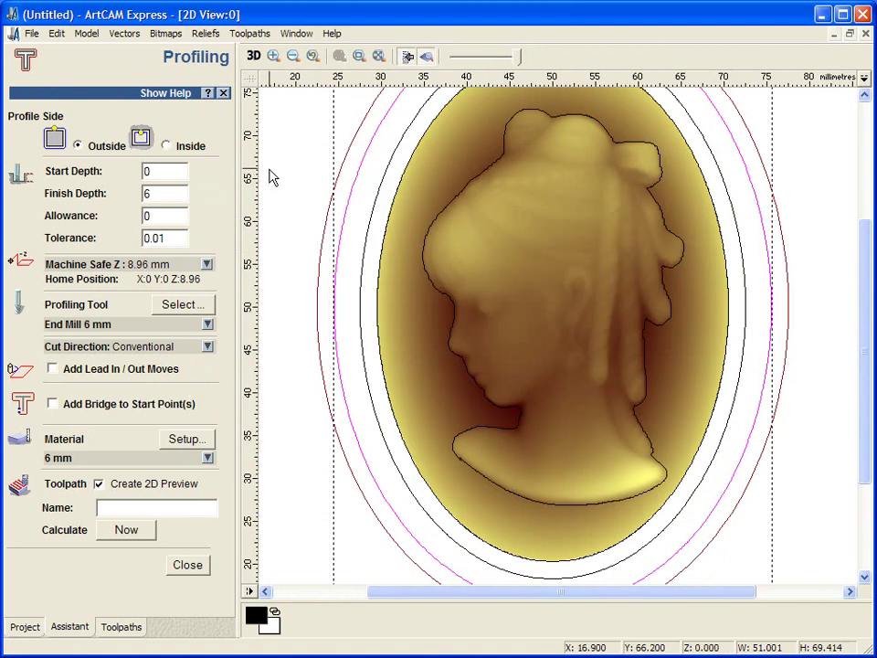
{"action": "left_click", "coordinate": [254, 55]}
{"action": "left_click", "coordinate": [126, 530]}
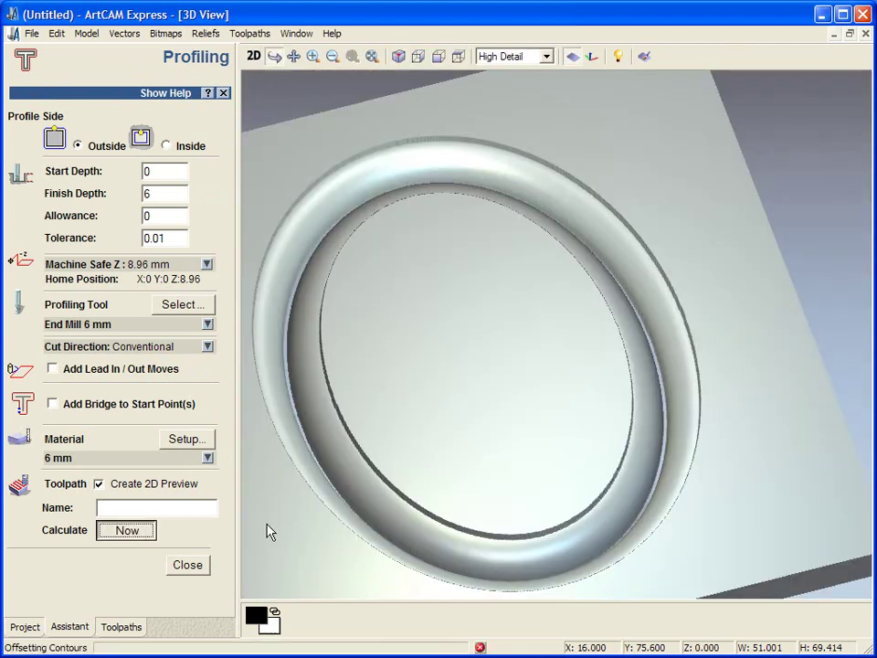
{"action": "left_click", "coordinate": [188, 565]}
Simulate the End Mill 6 mm profile and orbit to view the straight-walled ring
{"action": "left_click", "coordinate": [27, 464]}
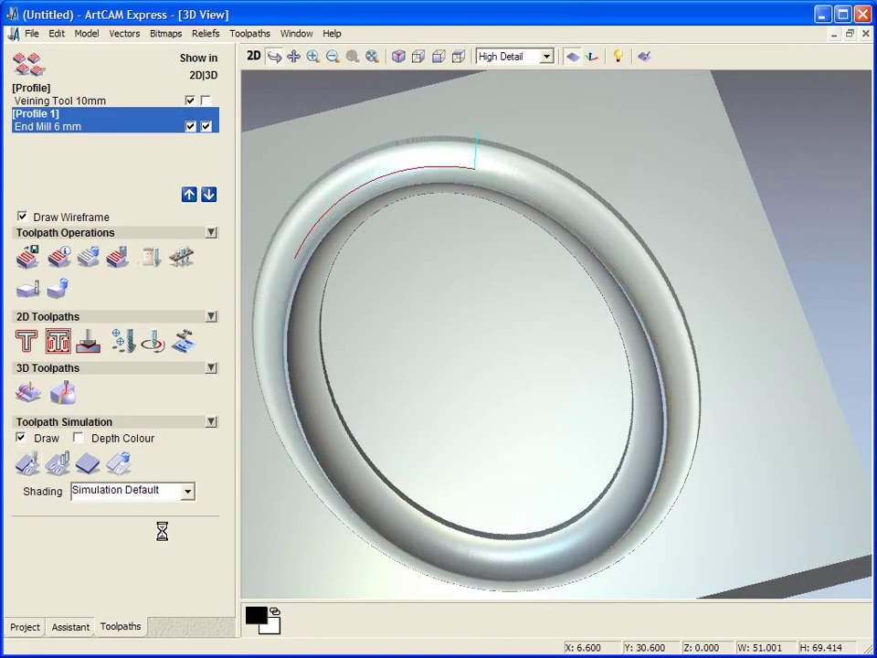
{"action": "mouse_move", "coordinate": [528, 533]}
{"action": "left_mouse_down"}
{"action": "mouse_move", "coordinate": [507, 443]}
{"action": "mouse_move", "coordinate": [621, 442]}
{"action": "mouse_move", "coordinate": [559, 488]}
{"action": "mouse_move", "coordinate": [534, 519]}
{"action": "left_mouse_up"}
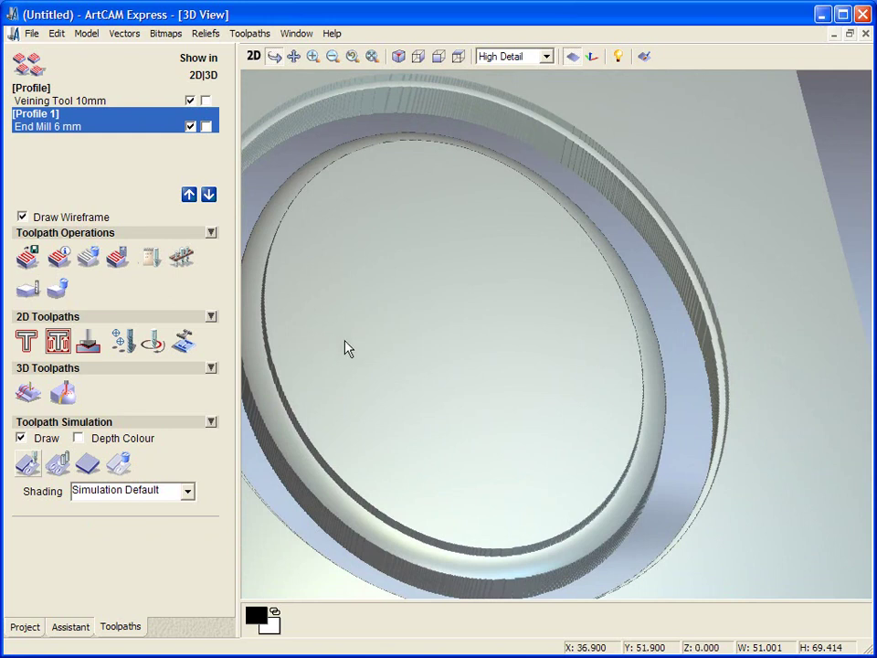
{"action": "left_click_drag", "start_coordinate": [378, 298], "coordinate": [409, 325]}
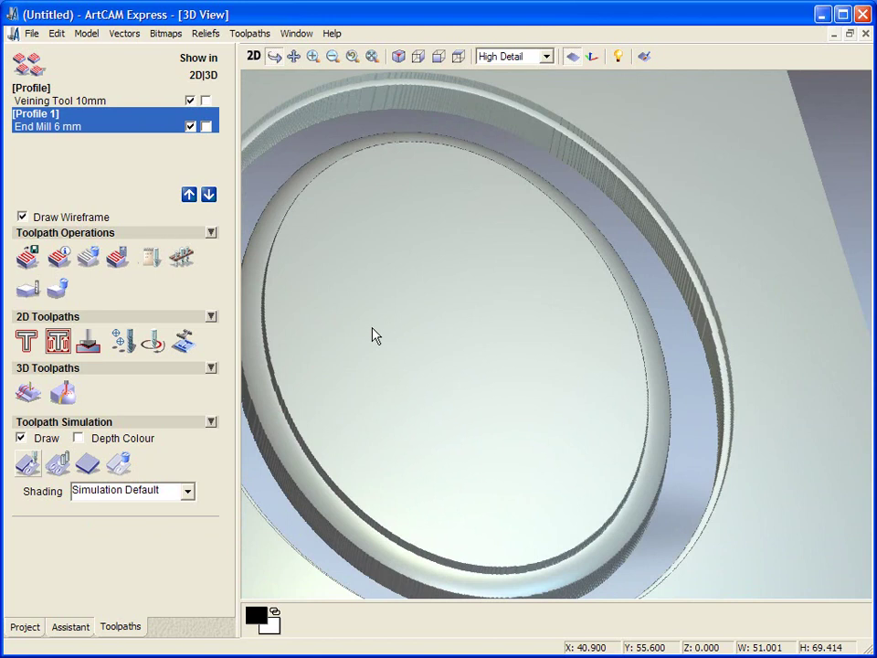
Start Machine Relief and accept the 6 mm material block settings
{"action": "left_click", "coordinate": [34, 392]}
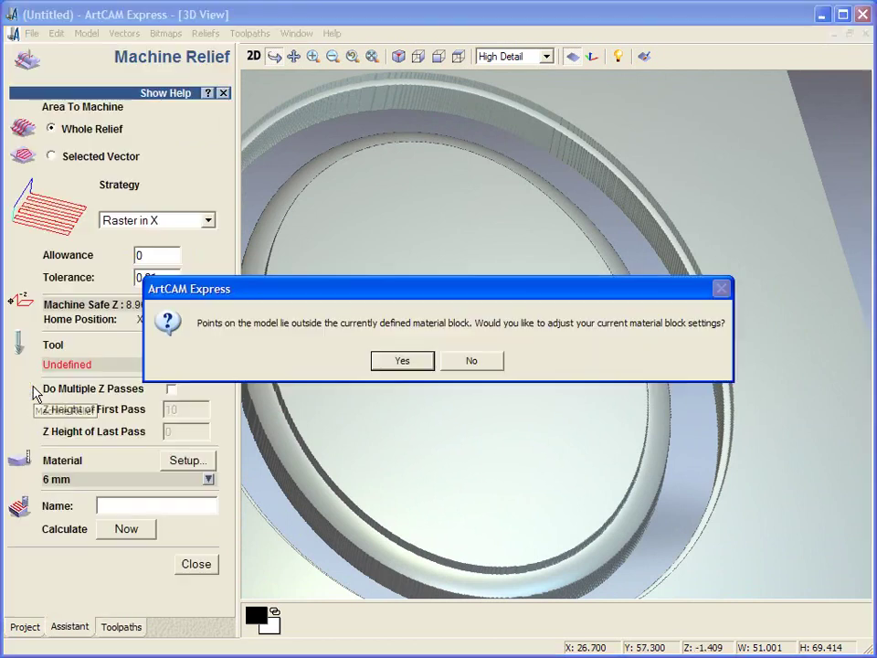
{"action": "left_click", "coordinate": [397, 364]}
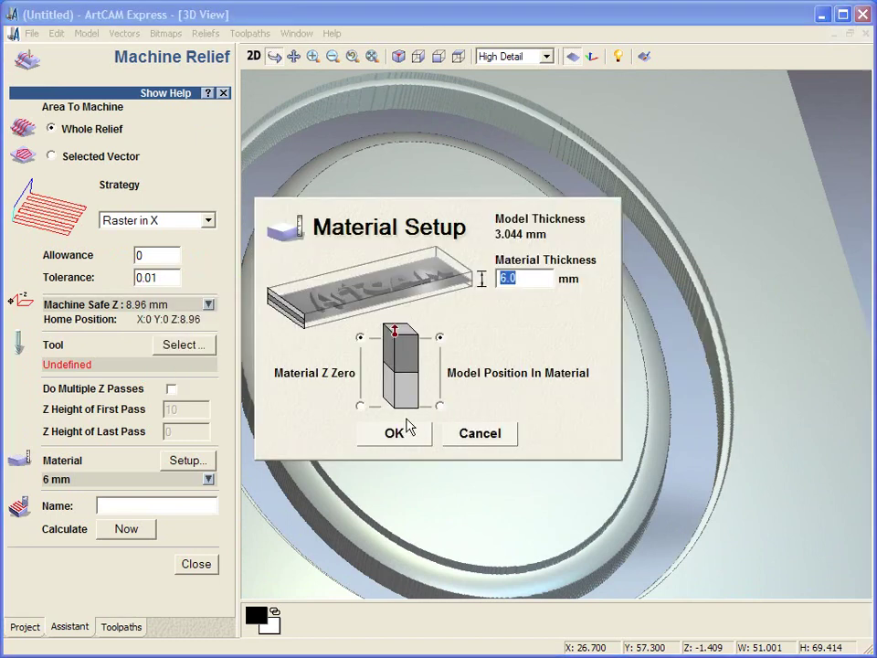
{"action": "left_click", "coordinate": [401, 435]}
{"action": "left_click", "coordinate": [253, 56]}
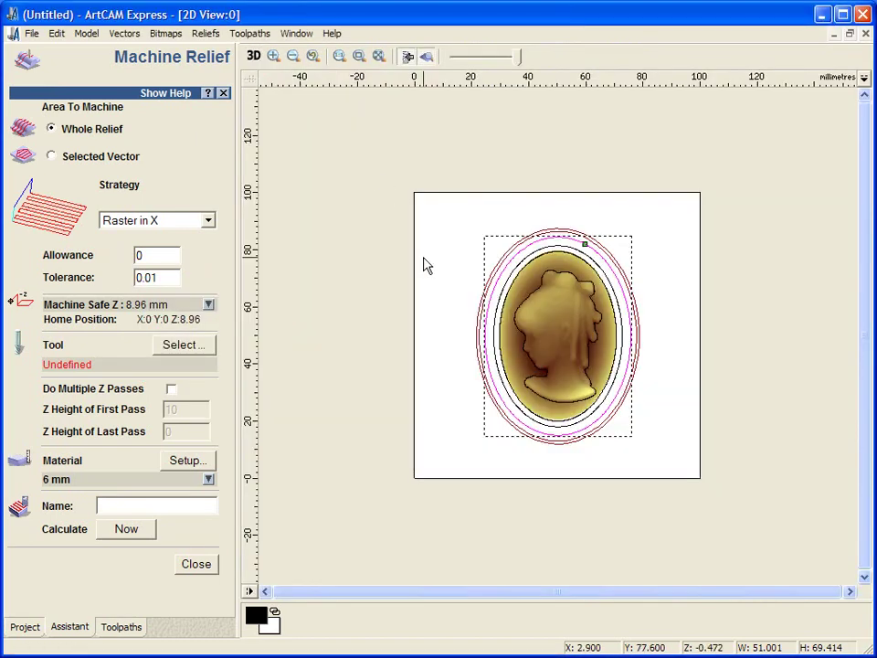
{"action": "scroll", "coordinate": [525, 299], "scroll_direction": "up", "scroll_amount": 3}
{"action": "scroll", "coordinate": [525, 299], "scroll_direction": "down", "scroll_amount": 3}
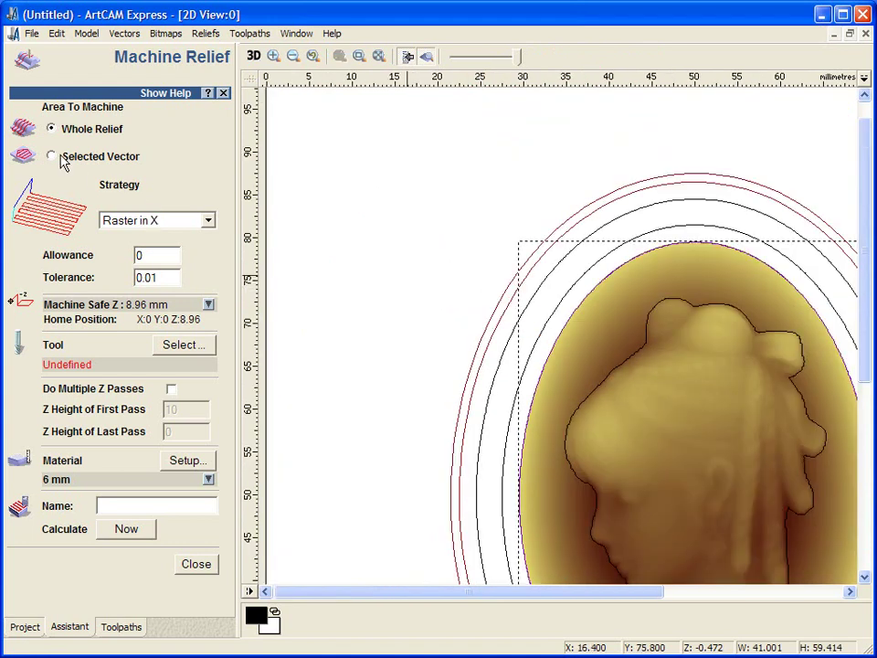
Limit the Raster in X relief toolpath to the selected oval, use Ball Nose 1.5 mm, and calculate
{"action": "left_click", "coordinate": [53, 157]}
{"action": "left_click", "coordinate": [253, 56]}
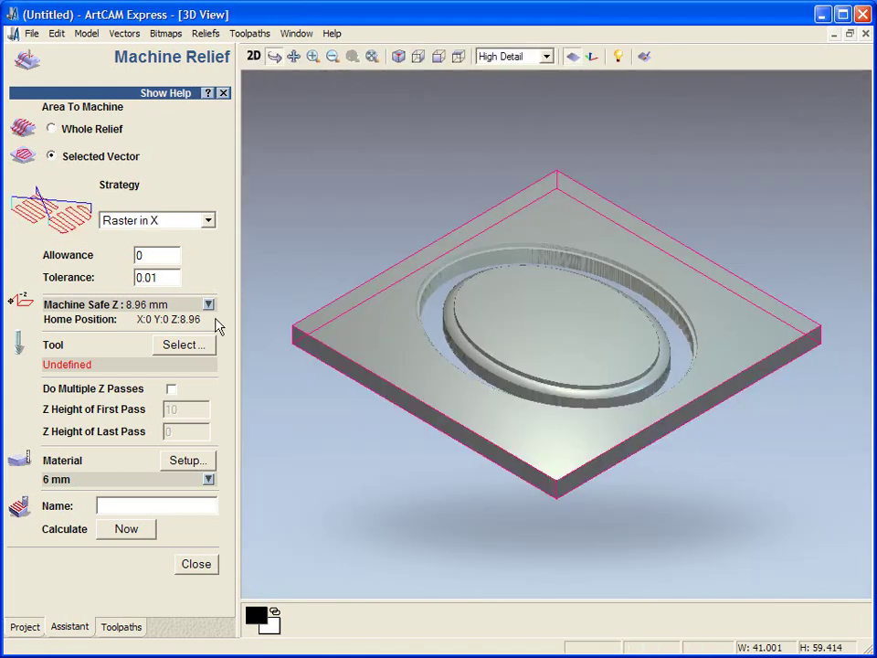
{"action": "left_click", "coordinate": [203, 345]}
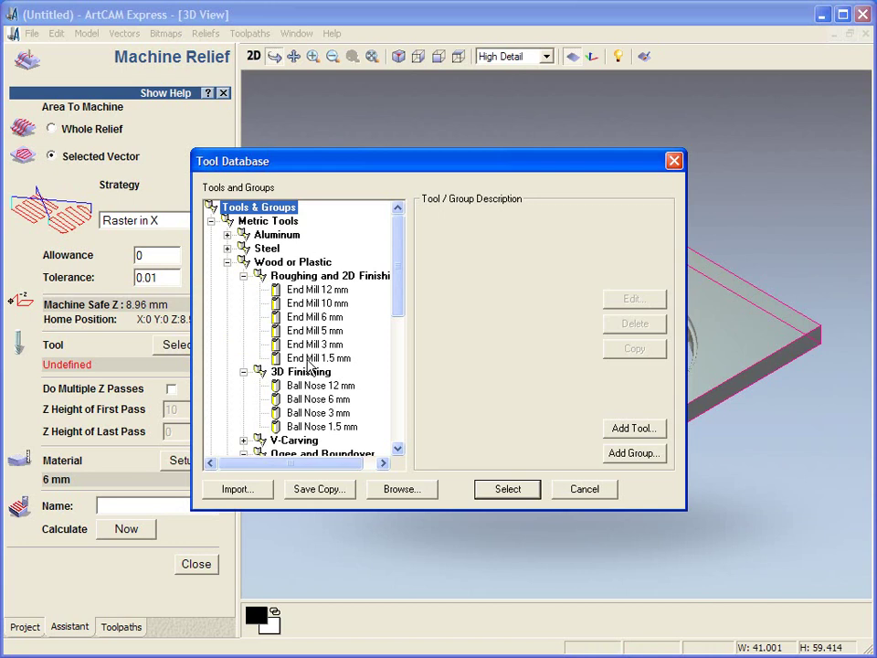
{"action": "left_click", "coordinate": [321, 426]}
{"action": "left_click", "coordinate": [519, 489]}
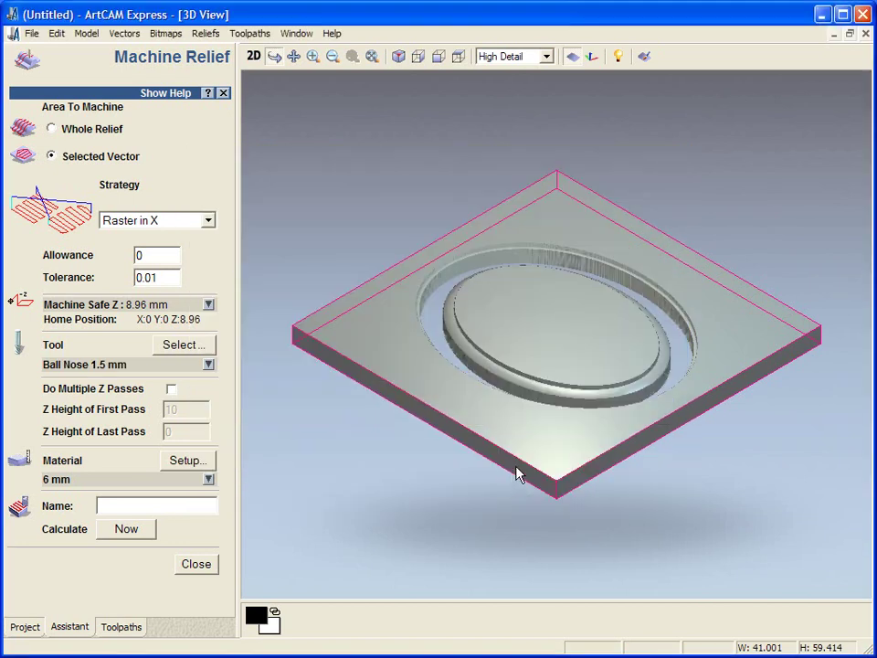
{"action": "scroll", "coordinate": [550, 458], "scroll_direction": "up", "scroll_amount": 4}
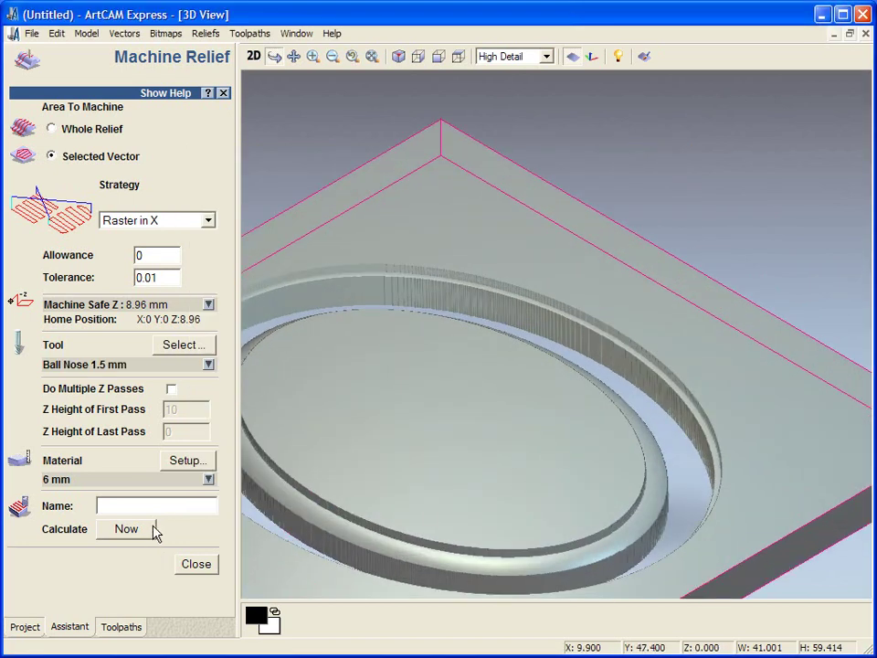
{"action": "left_click", "coordinate": [153, 530]}
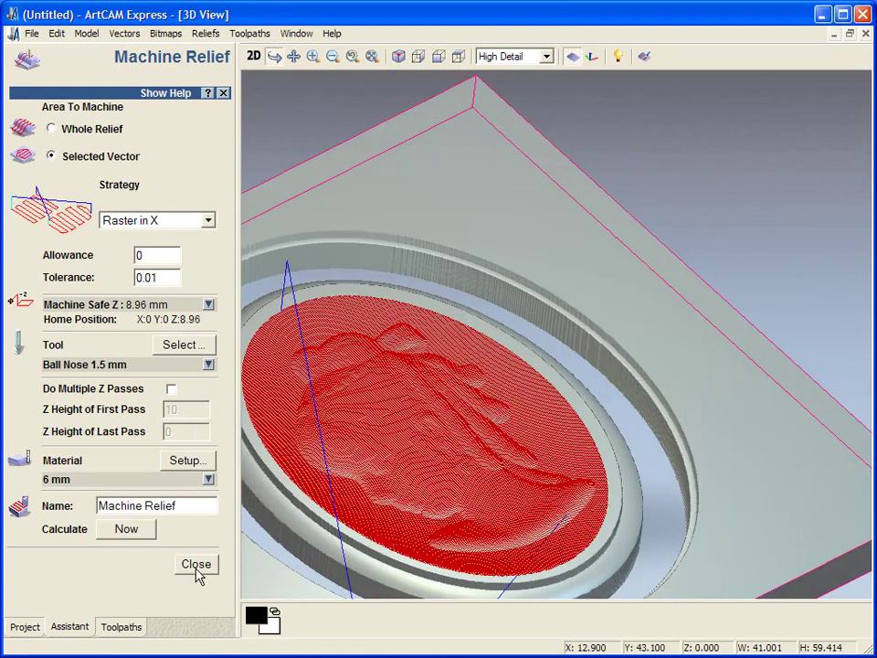
Simulate the Machine Relief toolpath in Beech (H) wood shading and orbit the carved plaque
{"action": "left_click", "coordinate": [195, 567]}
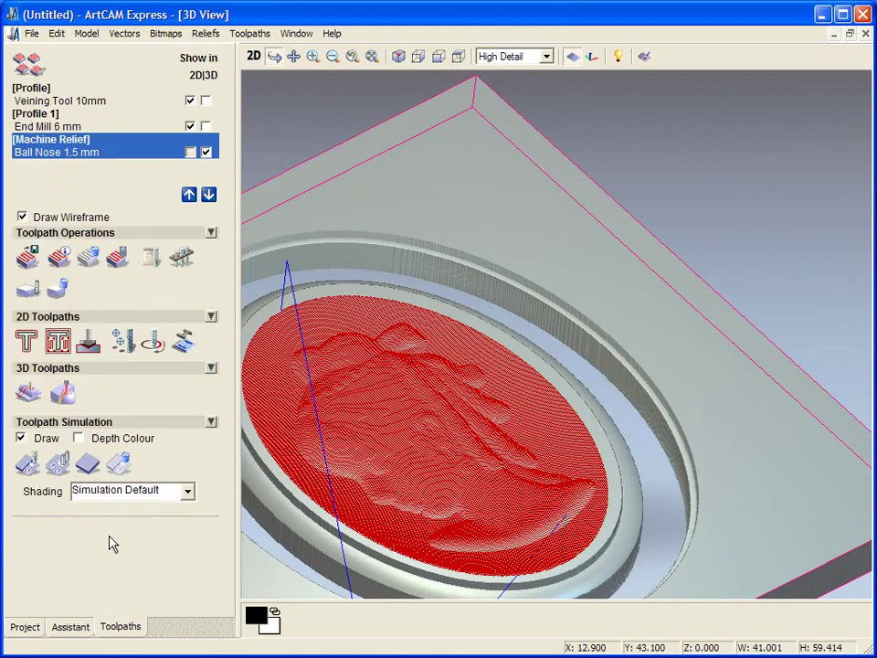
{"action": "left_click", "coordinate": [27, 464]}
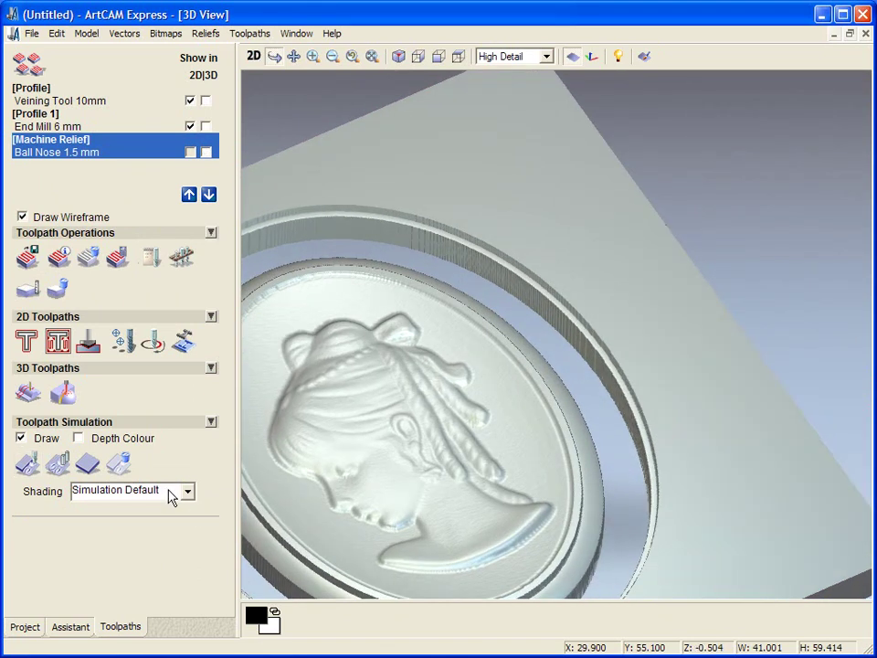
{"action": "left_click", "coordinate": [171, 494]}
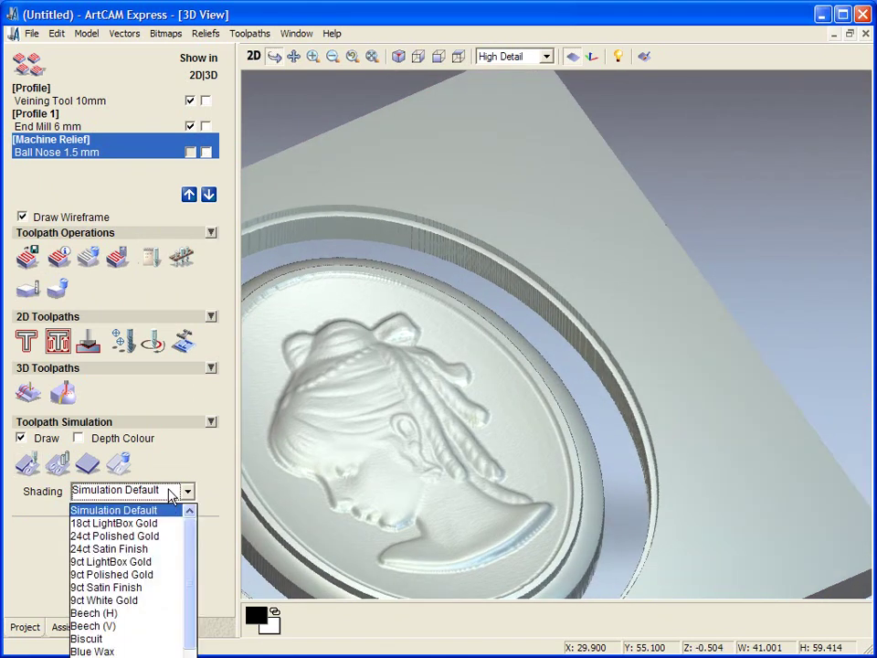
{"action": "left_click", "coordinate": [137, 613]}
{"action": "left_click_drag", "start_coordinate": [474, 494], "coordinate": [303, 506]}
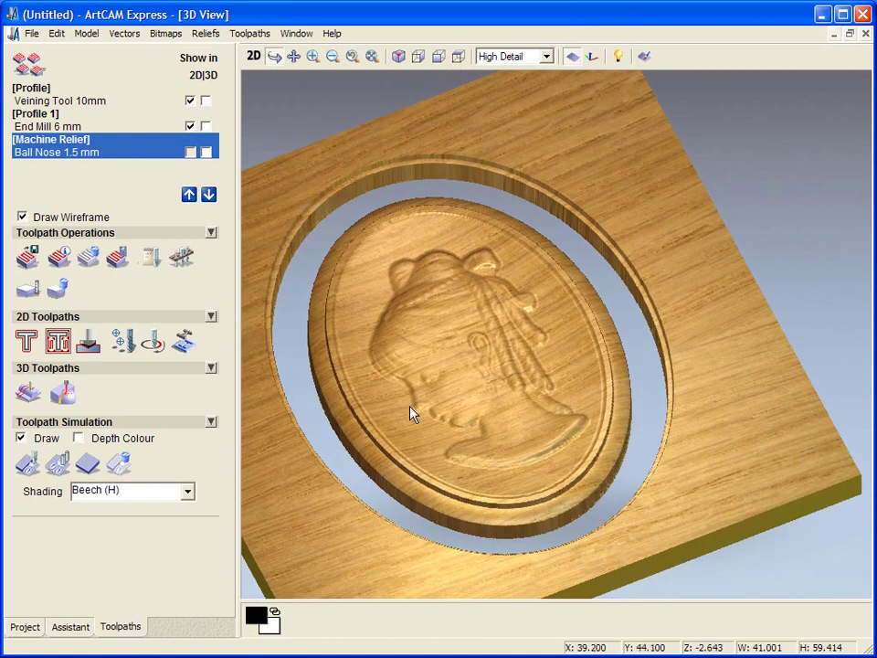
{"action": "left_click_drag", "start_coordinate": [613, 396], "coordinate": [561, 430]}
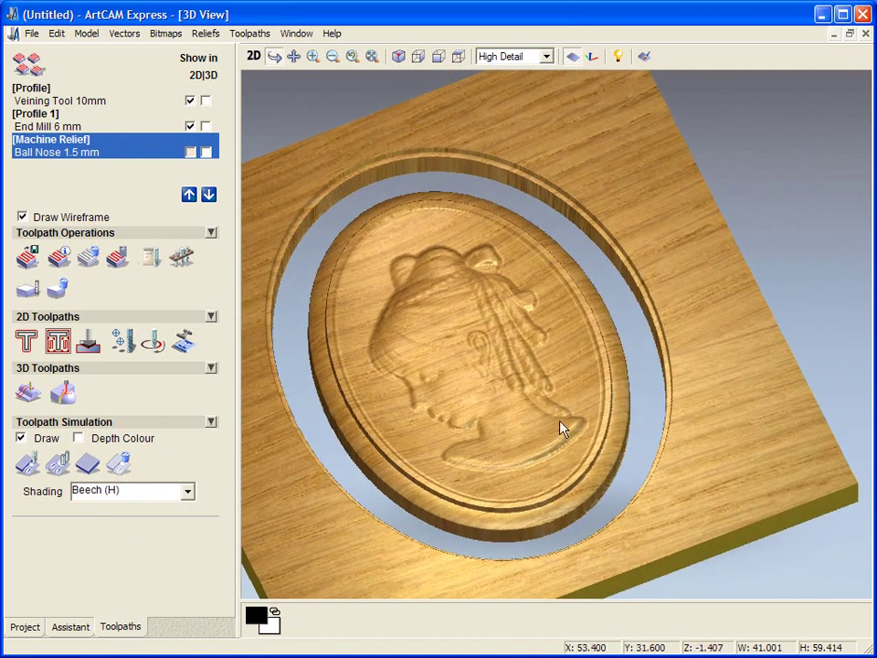
Turn on Depth Colour, view along the Z axis, and tilt the cameo
{"action": "left_click", "coordinate": [78, 439]}
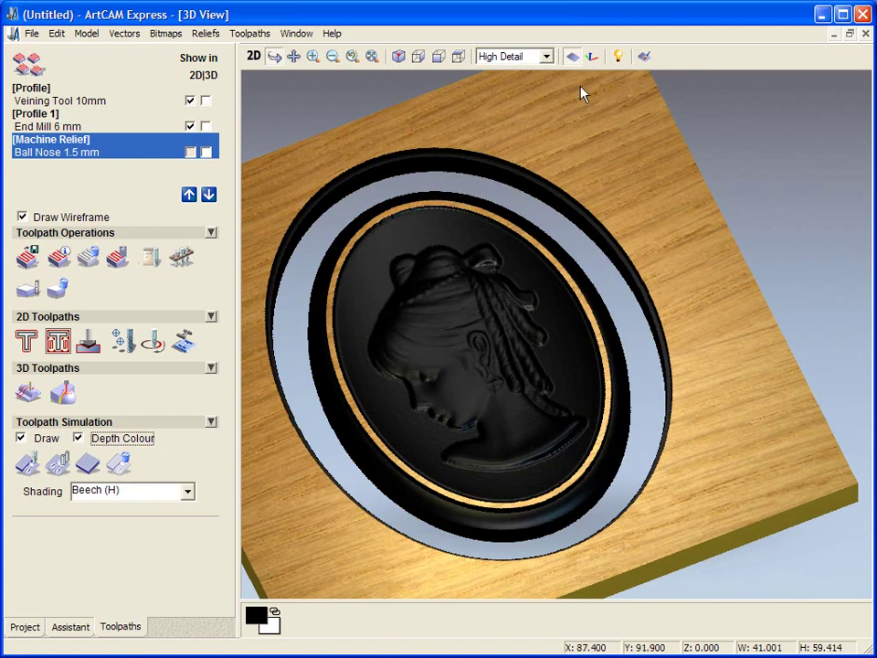
{"action": "left_click", "coordinate": [457, 56]}
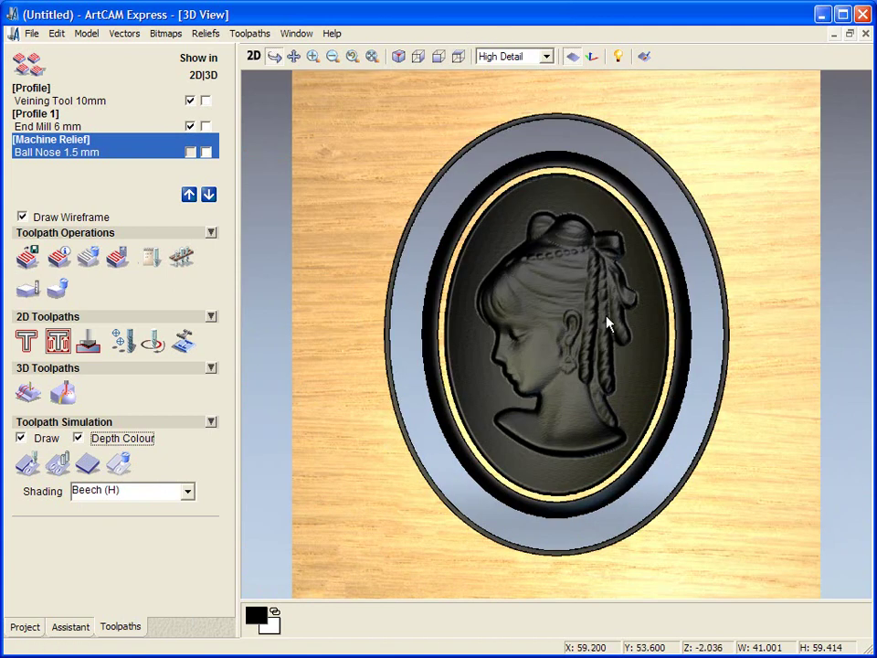
{"action": "scroll", "coordinate": [604, 319], "scroll_direction": "up", "scroll_amount": 2}
{"action": "left_click_drag", "start_coordinate": [603, 294], "coordinate": [512, 402]}
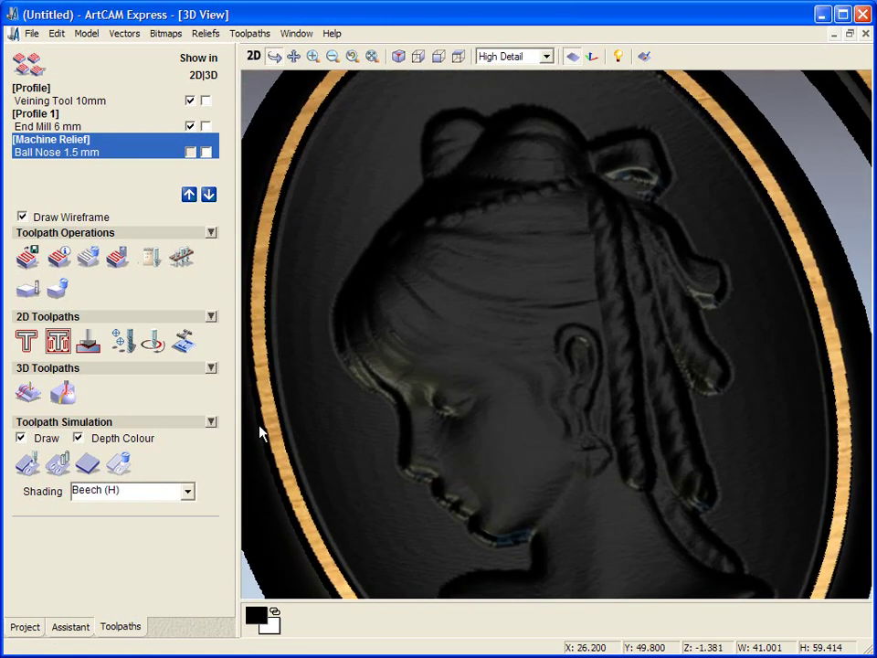
{"action": "left_click", "coordinate": [79, 439]}
{"action": "left_click", "coordinate": [79, 440]}
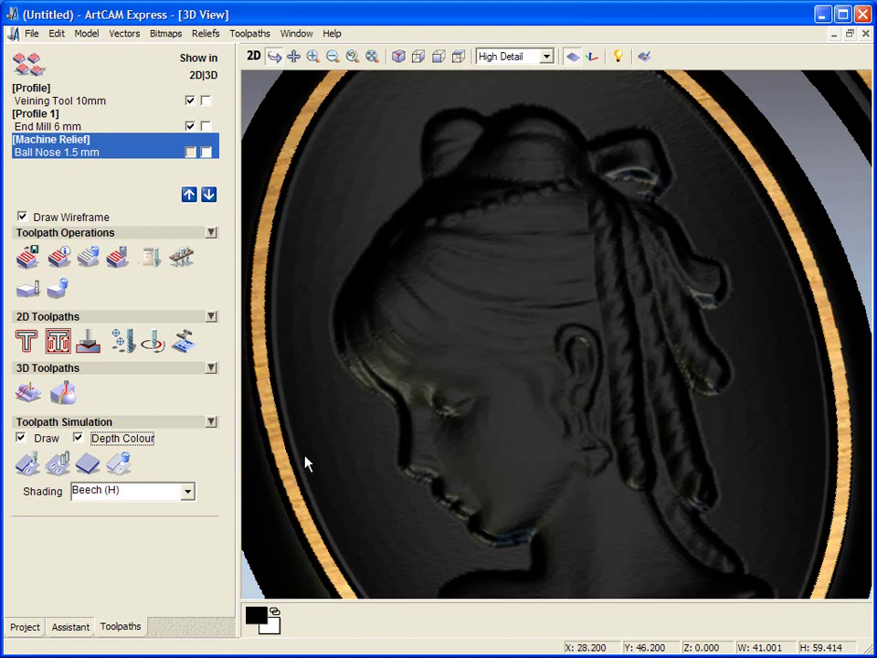
Switch the shading to 18ct LightBox Gold and rotate the cameo more upright
{"action": "left_click", "coordinate": [188, 490]}
{"action": "left_click", "coordinate": [138, 523]}
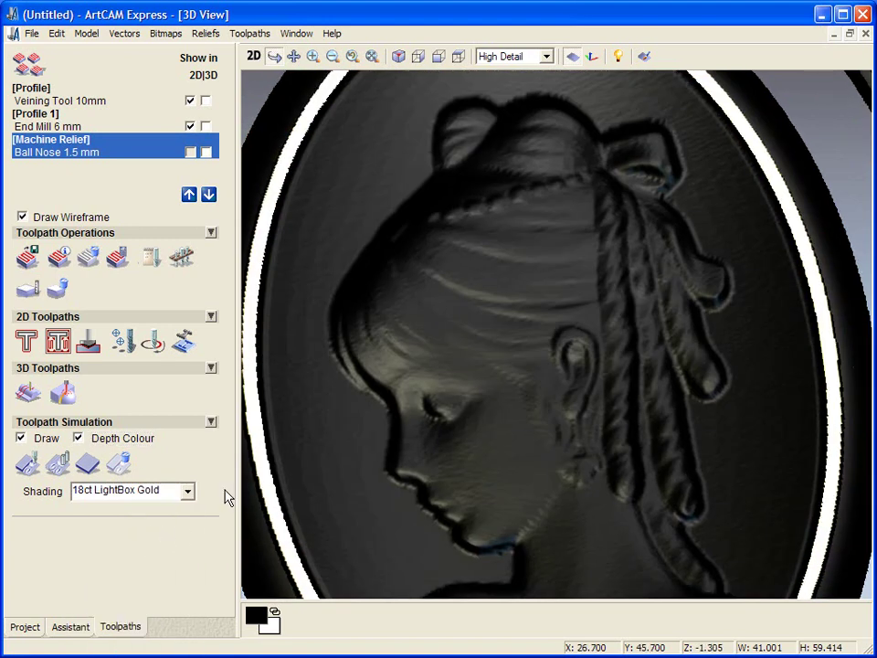
{"action": "left_click", "coordinate": [188, 490]}
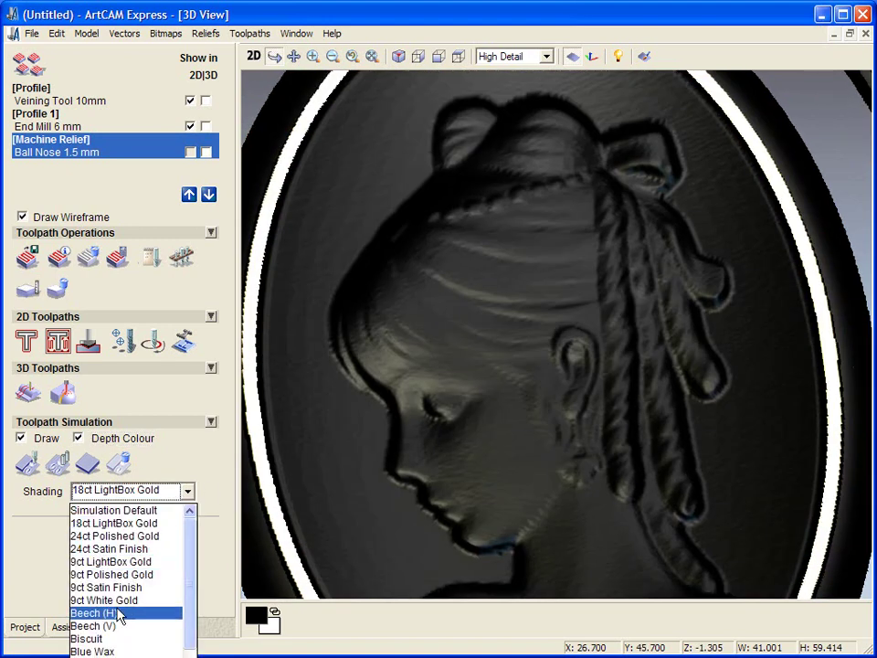
{"action": "left_click", "coordinate": [456, 447]}
{"action": "mouse_move", "coordinate": [456, 448]}
{"action": "left_mouse_down"}
{"action": "mouse_move", "coordinate": [566, 381]}
{"action": "mouse_move", "coordinate": [247, 463]}
{"action": "left_mouse_up"}
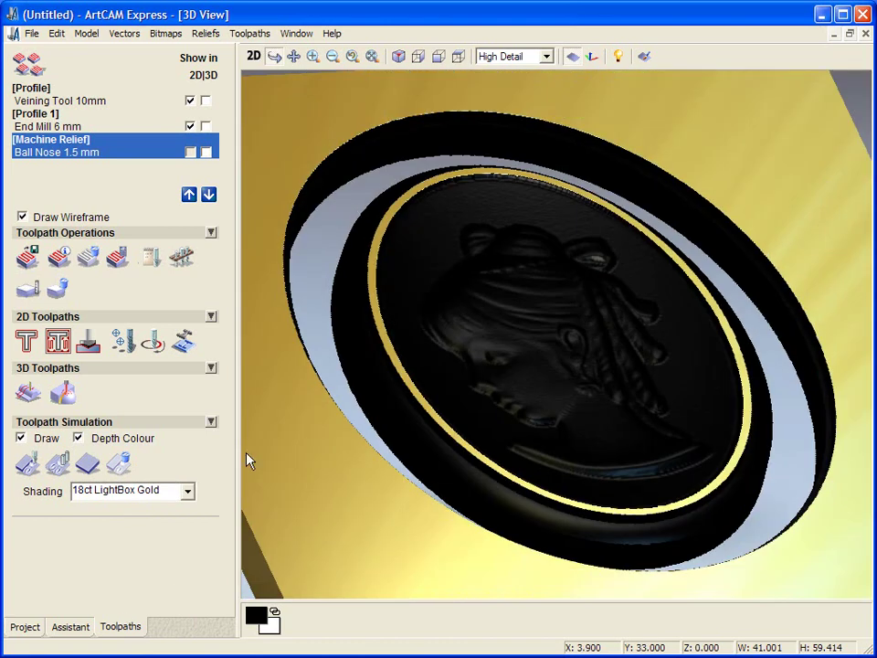
{"action": "left_click", "coordinate": [78, 438]}
{"action": "left_click", "coordinate": [79, 439]}
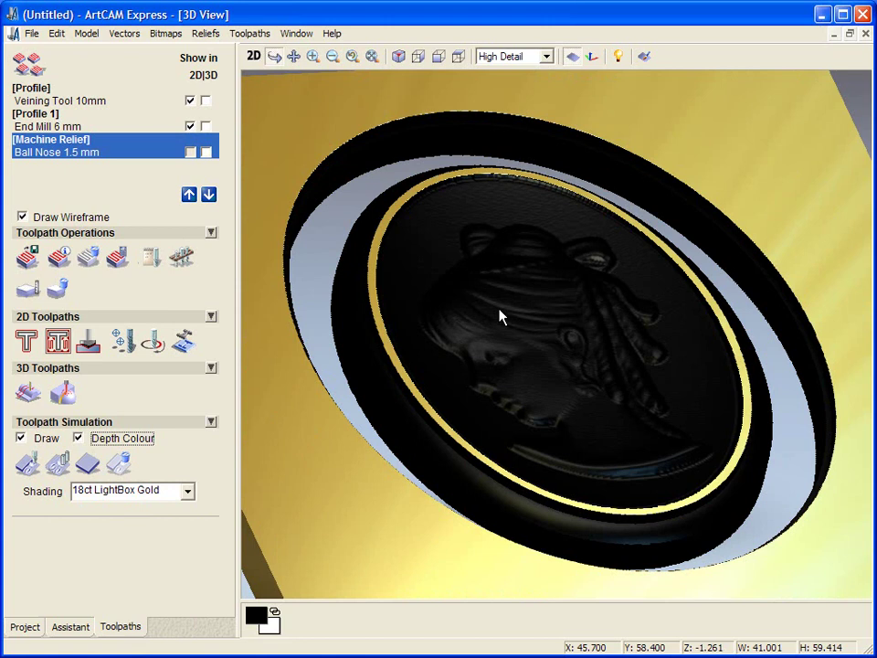
{"action": "left_click_drag", "start_coordinate": [502, 315], "coordinate": [483, 388]}
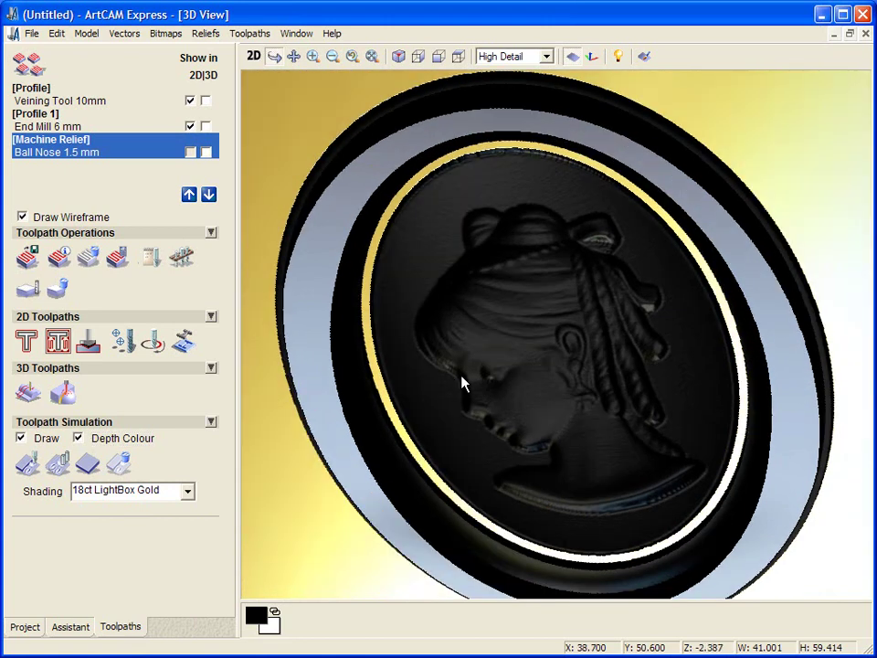
{"action": "left_click_drag", "start_coordinate": [493, 372], "coordinate": [489, 388]}
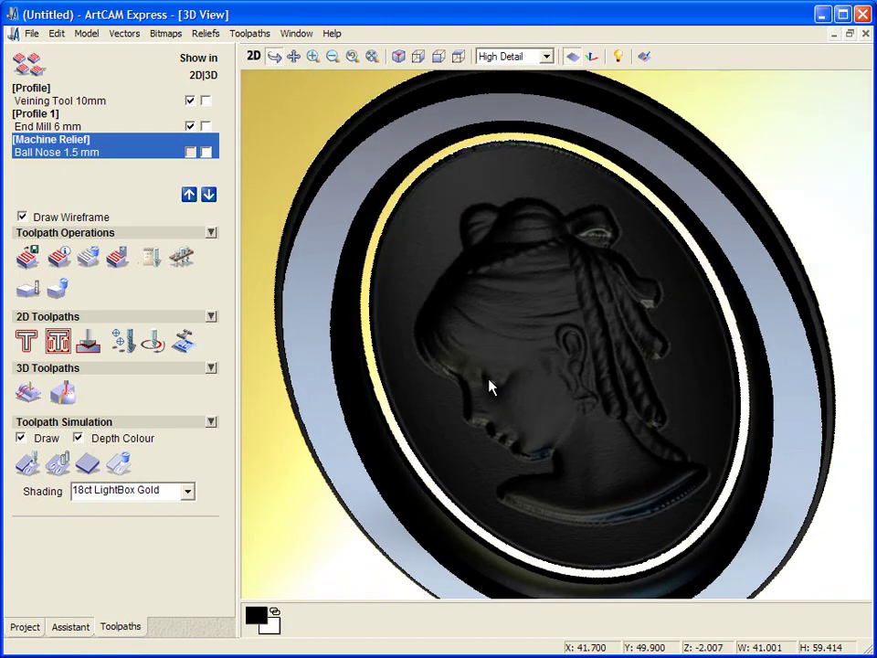